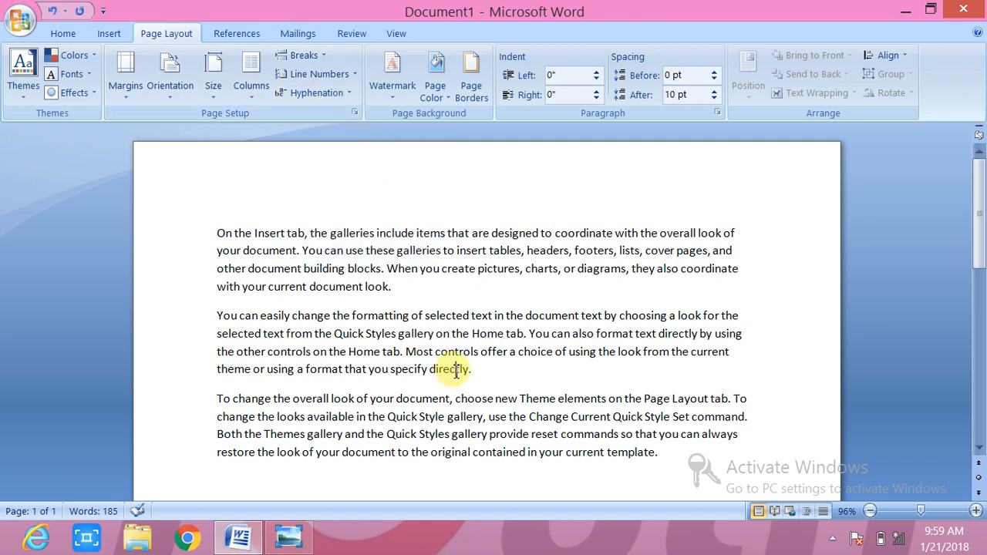
Step: Select all the document text and set its hyphenation to Automatic
key("ctrl+a")
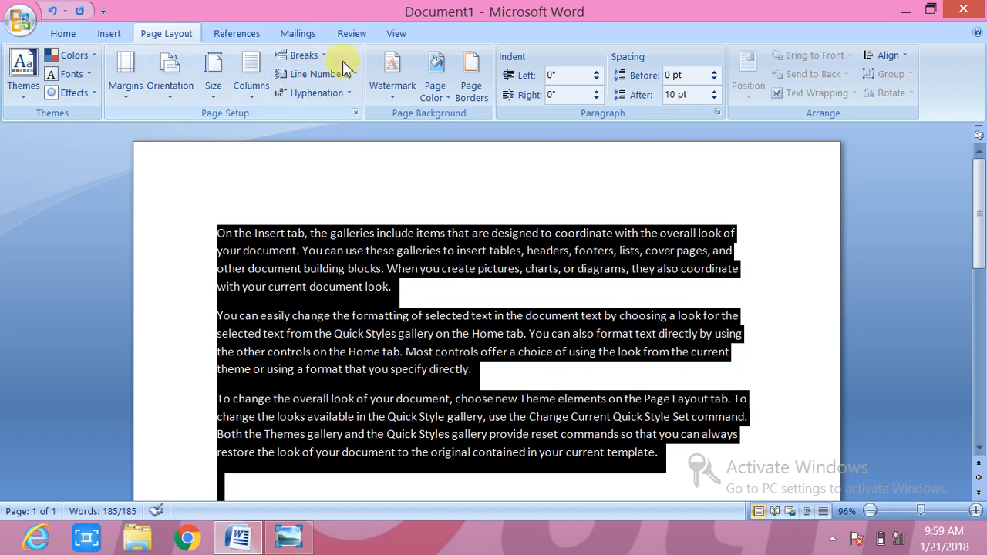
left_click(351, 93)
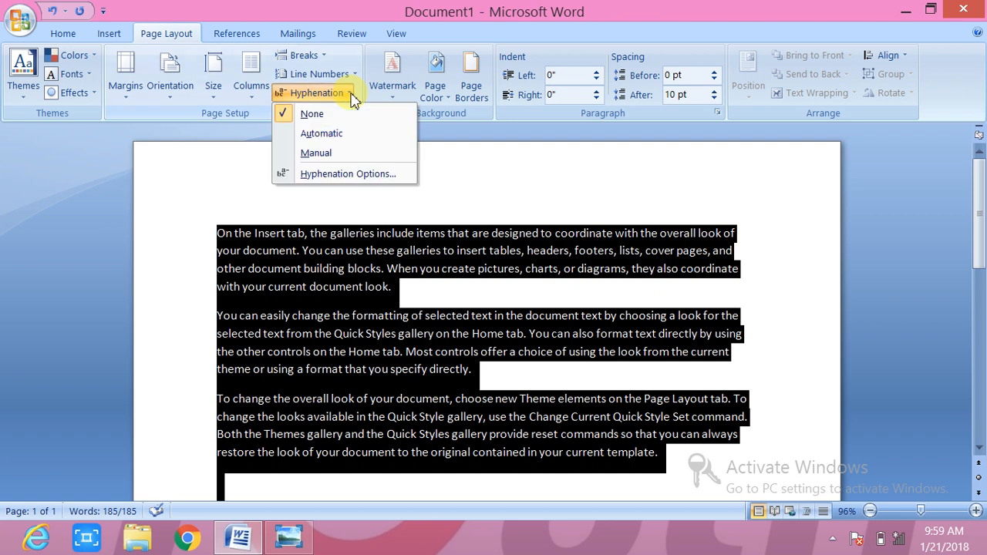
left_click(337, 135)
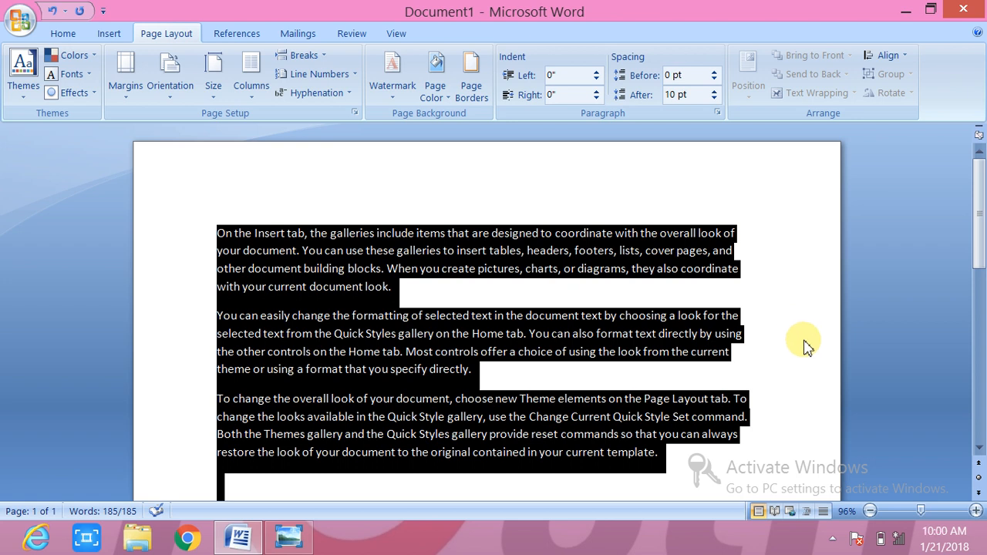
Step: Enlarge the font of all selected text by two size increments, and reduce it by one increment
key("ctrl+shift+period")
key("ctrl+shift+period")
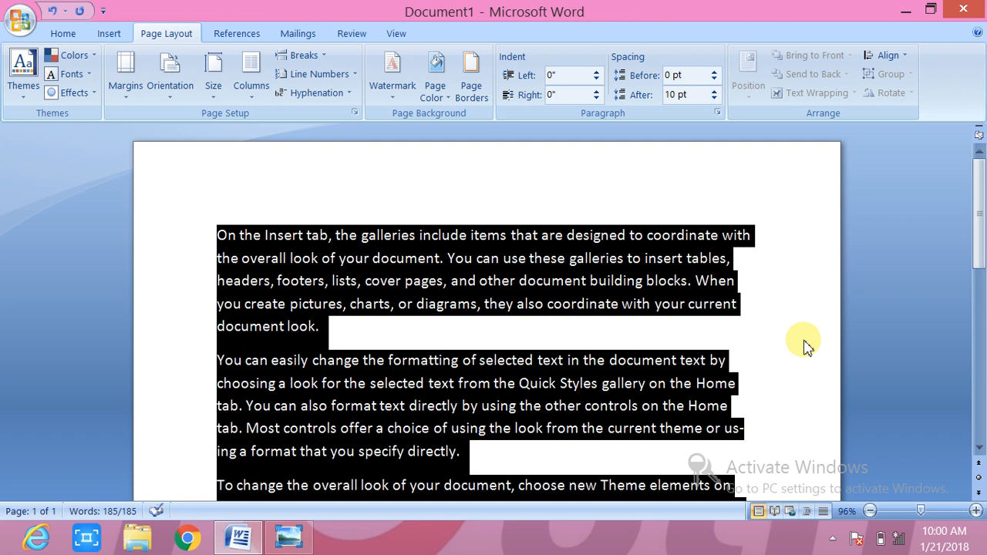
key("ctrl+shift+comma")
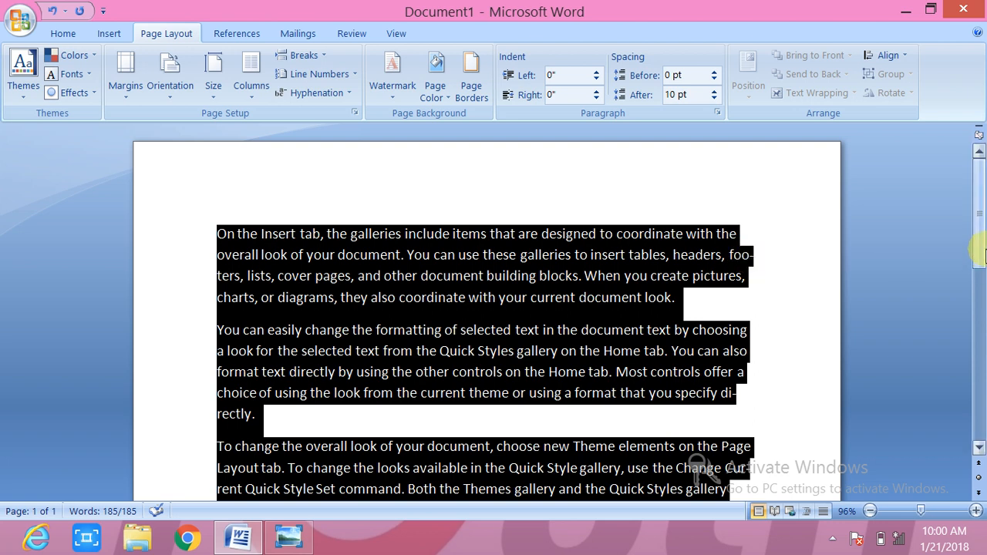
Step: Set the document's hyphenation to None
left_click_drag(980, 252, 979, 284)
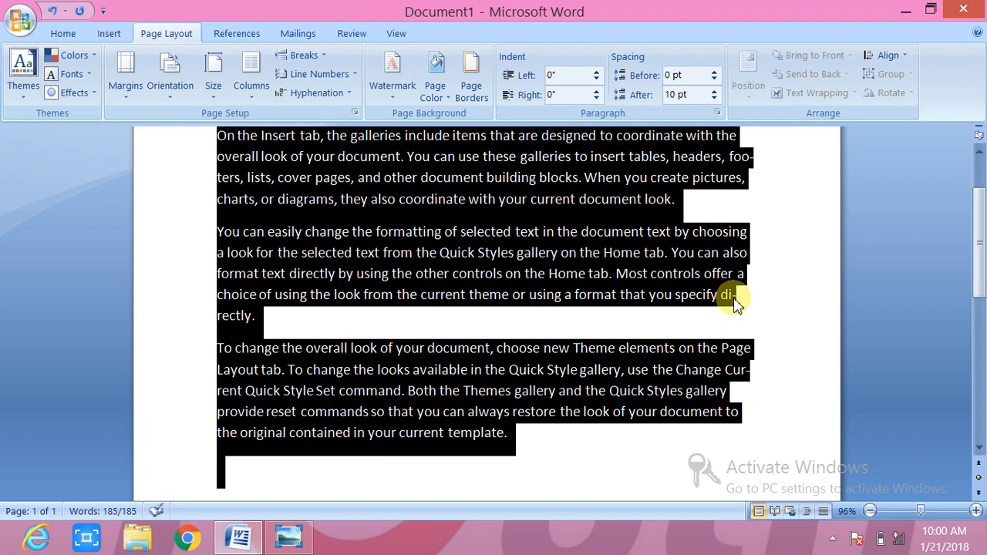
left_click(351, 97)
left_click(336, 116)
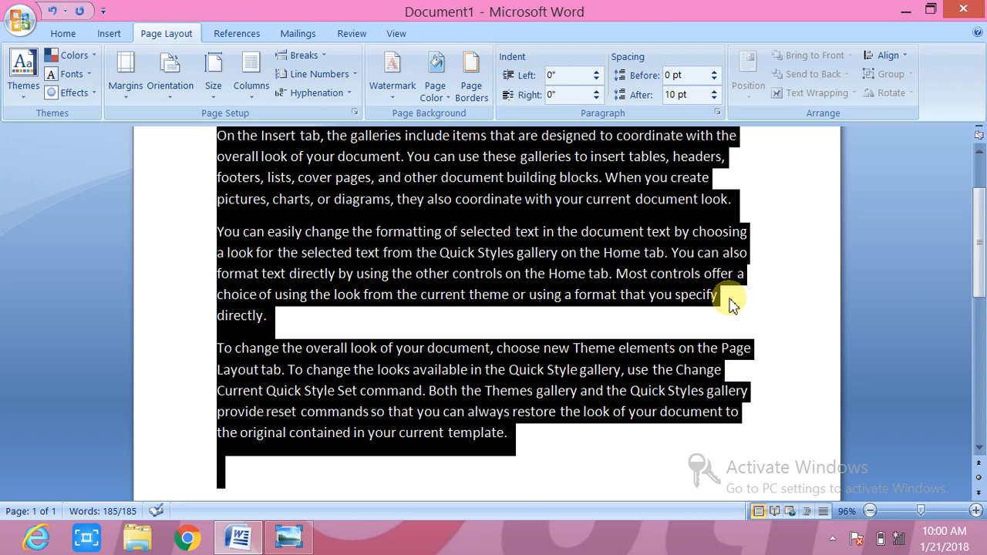
Step: Switch the document's hyphenation to Automatic and back to None to compare the line breaks
left_click(350, 98)
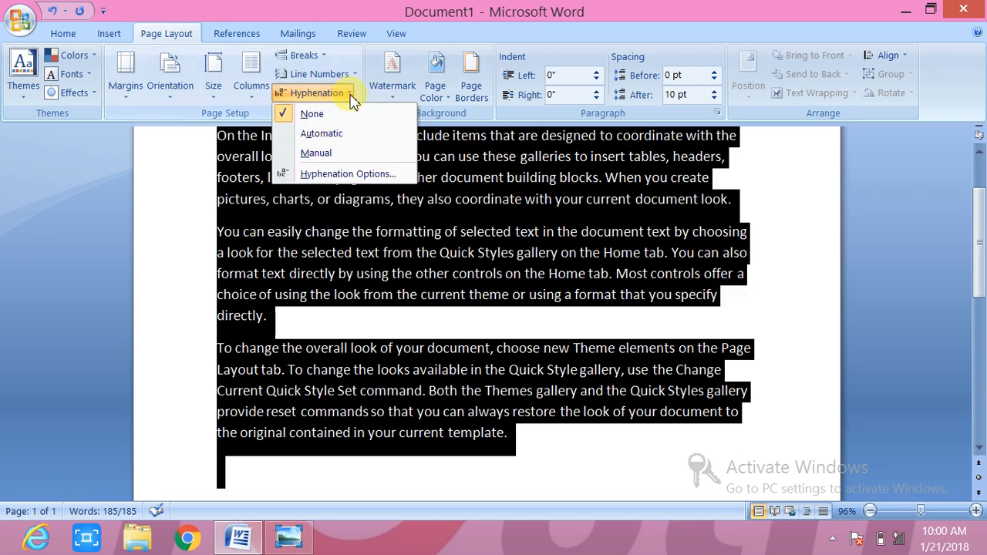
left_click(336, 136)
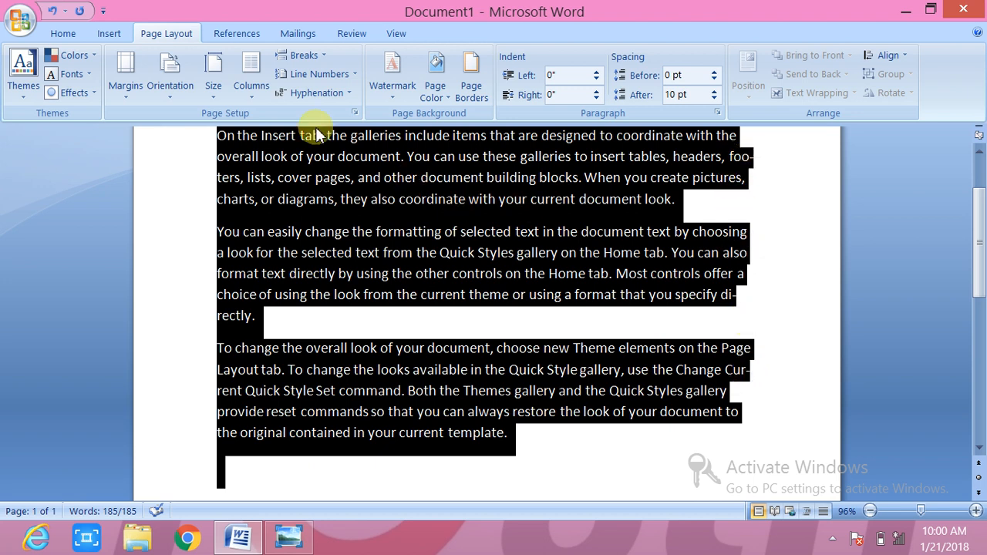
left_click(347, 94)
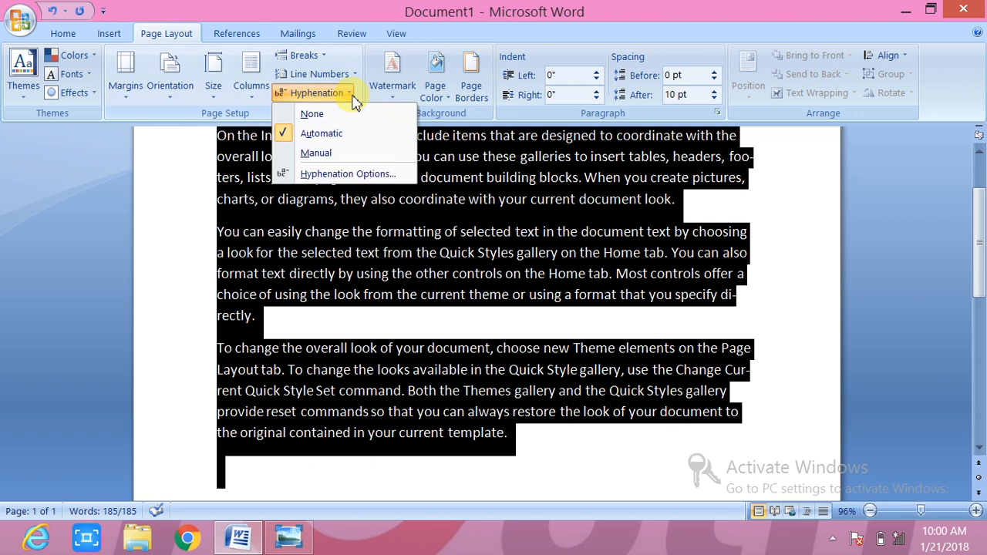
left_click(333, 115)
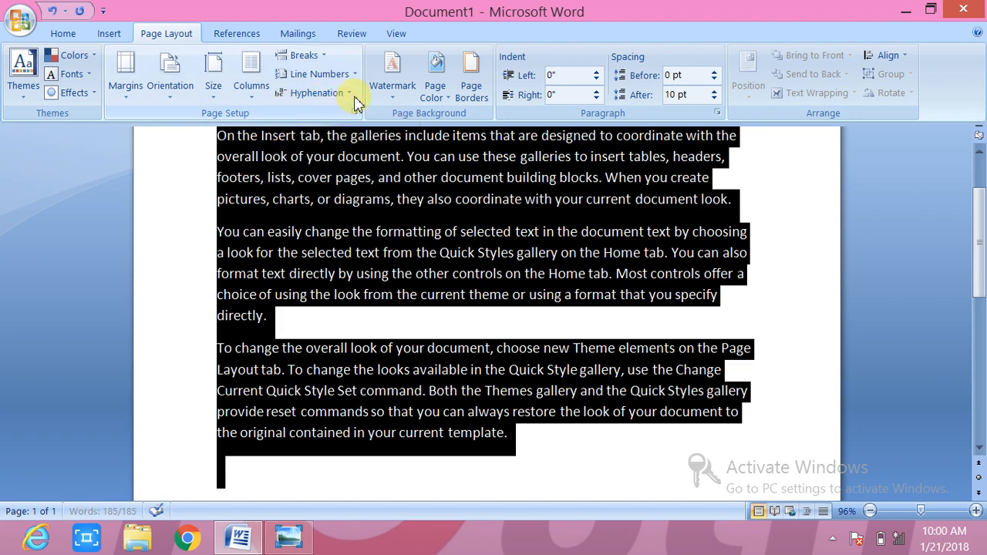
Step: Run manual hyphenation, accepting the suggested breaks for "footers", "directly" and "Current", and continue through the rest of the document
left_click(350, 94)
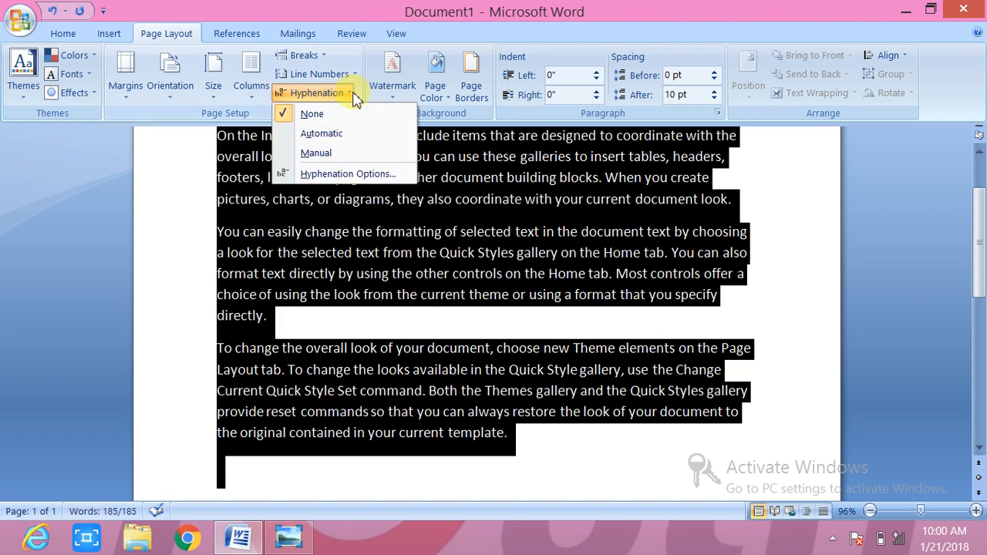
left_click(330, 156)
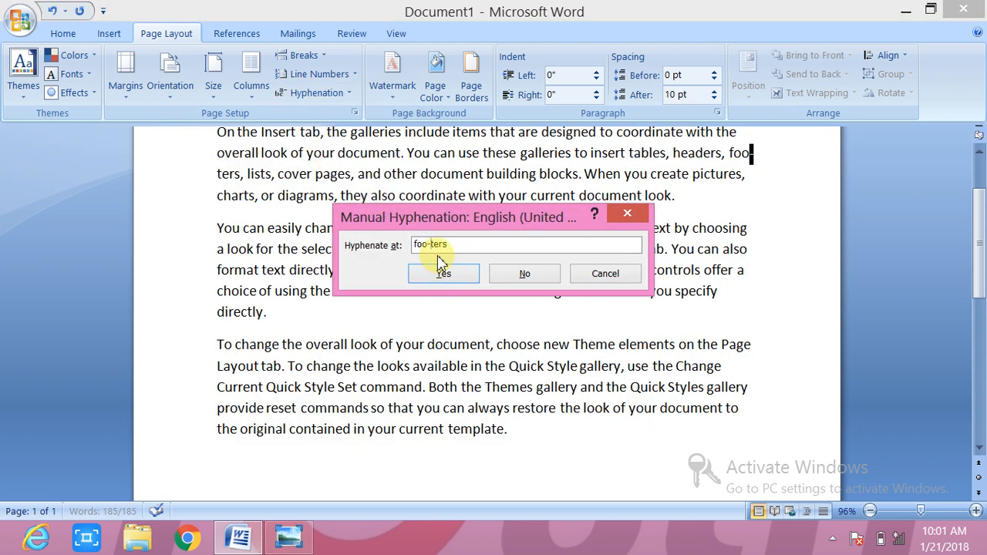
left_click(441, 271)
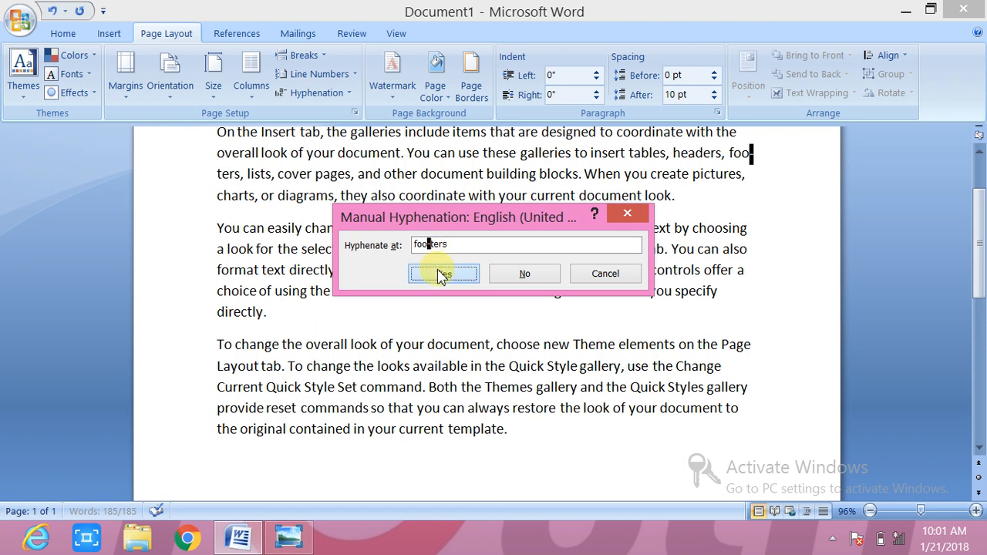
left_click(441, 274)
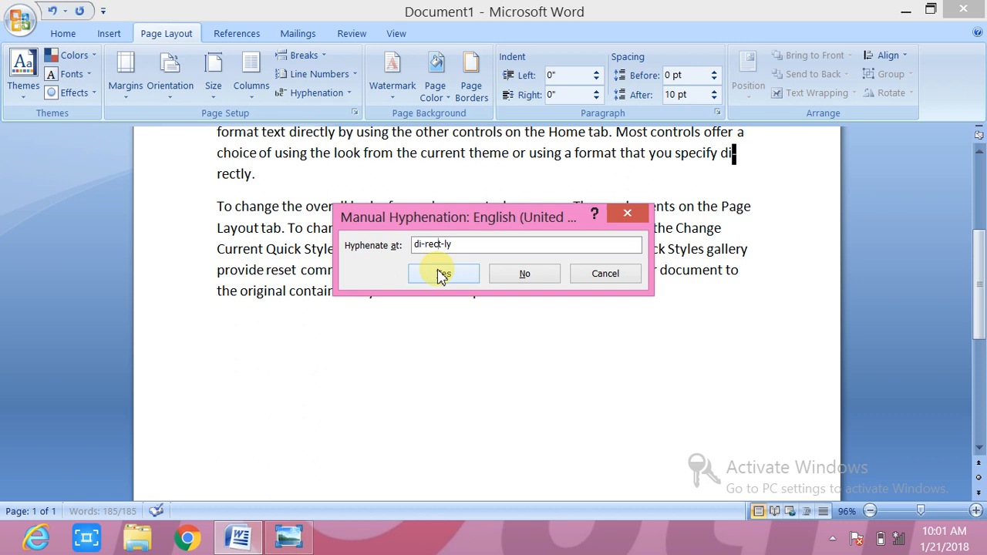
left_click(441, 275)
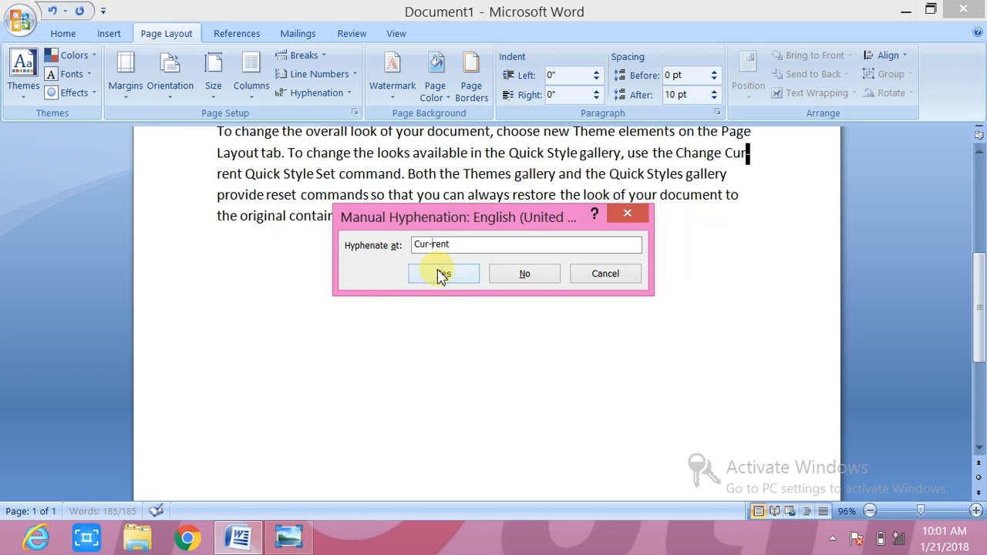
left_click(443, 274)
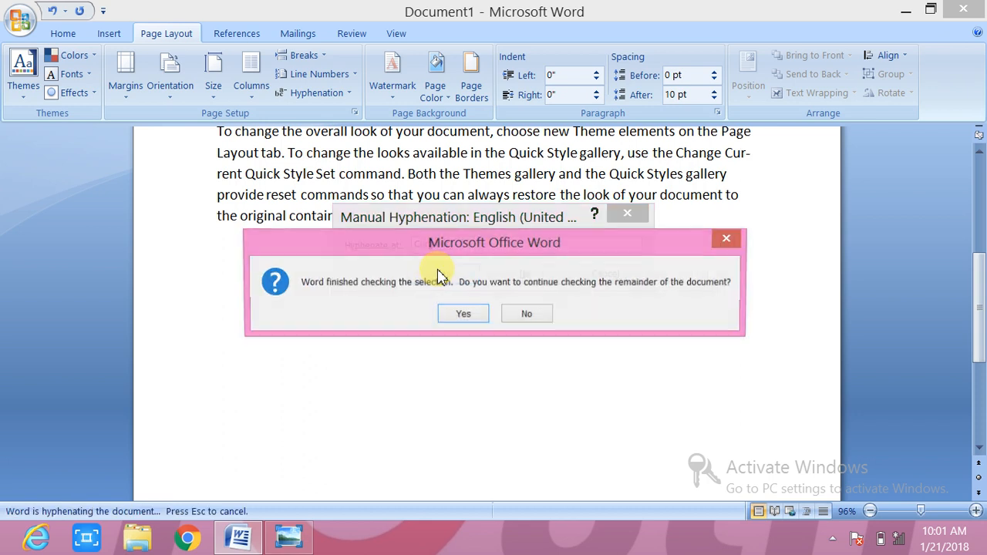
left_click(460, 312)
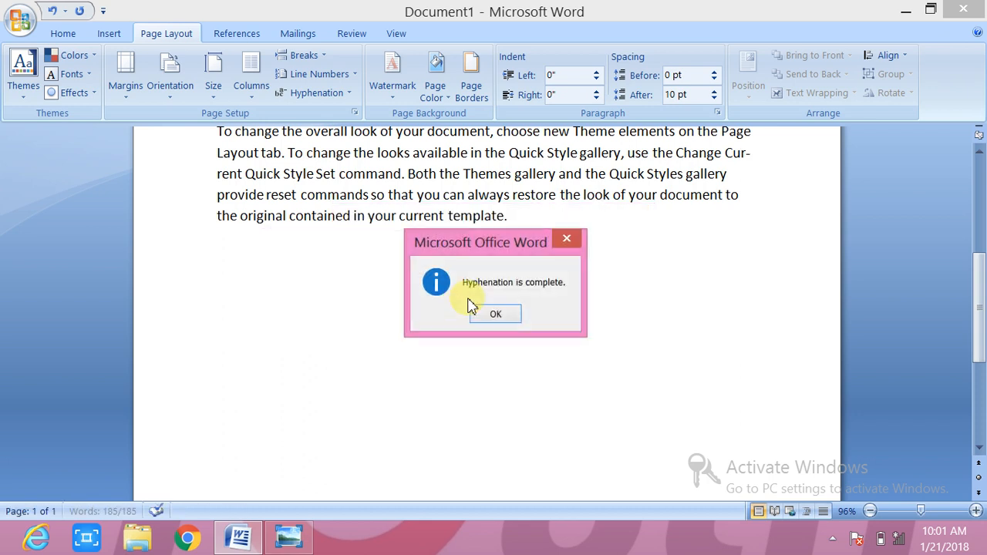
left_click(495, 316)
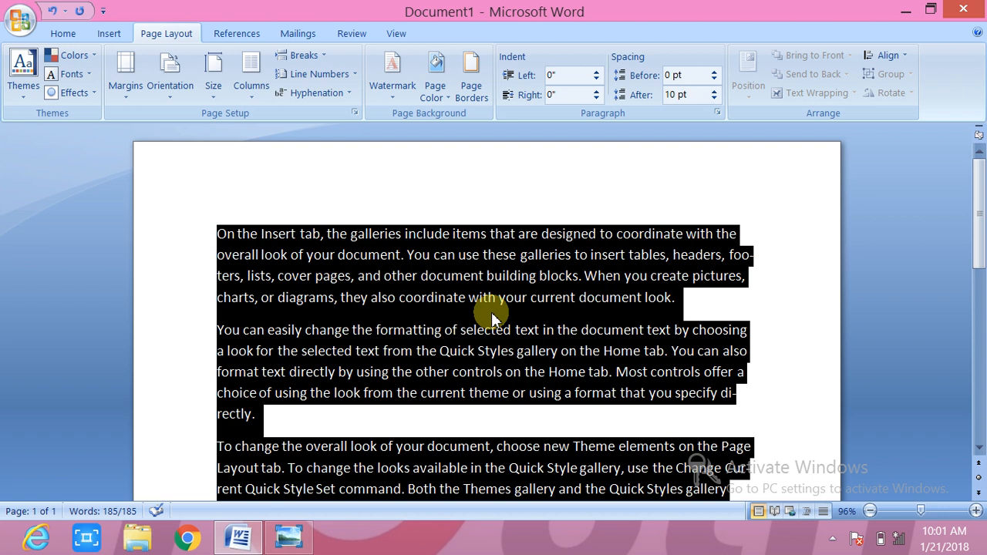
Step: Add a custom text watermark reading "Youth Institute of computer" to the page, and deselect the body text
left_click(395, 100)
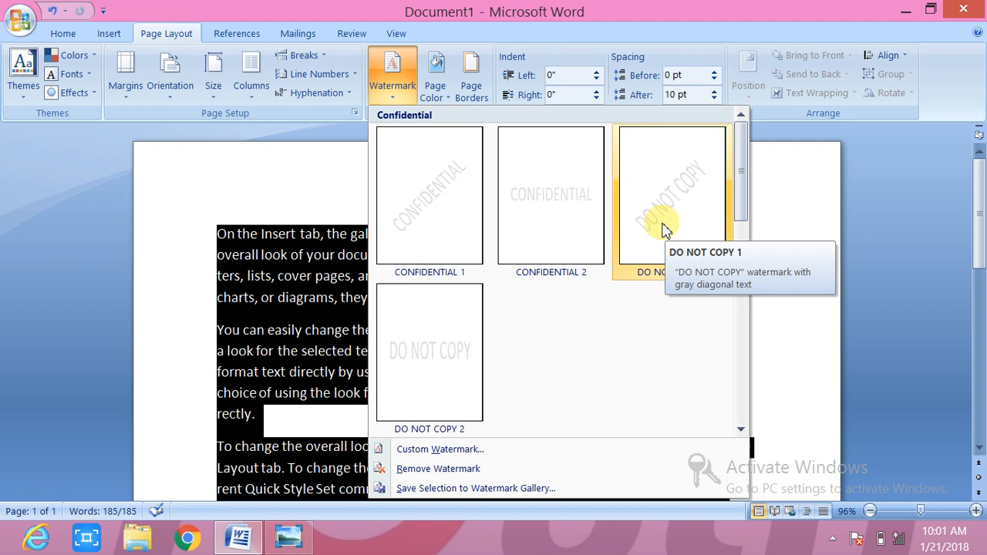
left_click(441, 450)
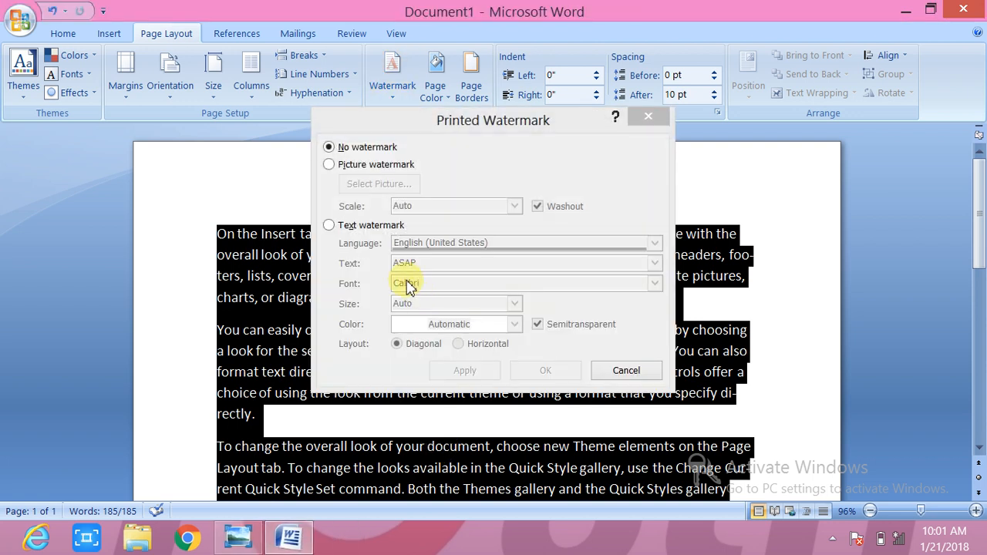
left_click(329, 226)
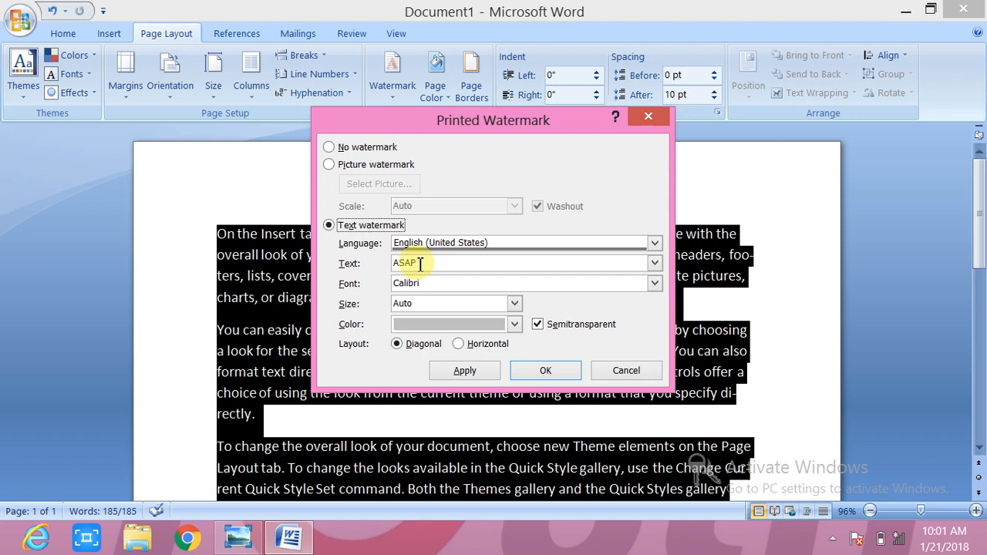
left_click_drag(419, 264, 392, 264)
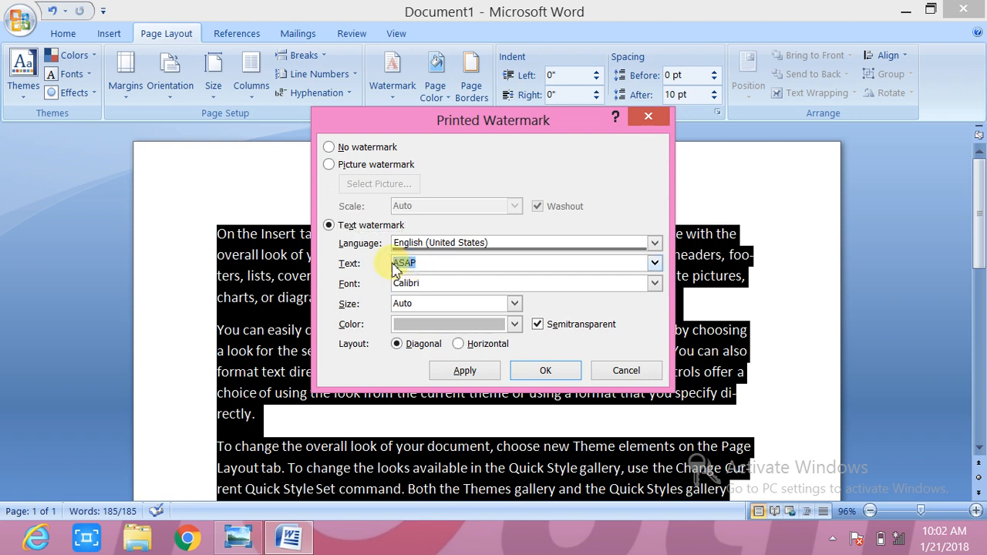
type("Youth ")
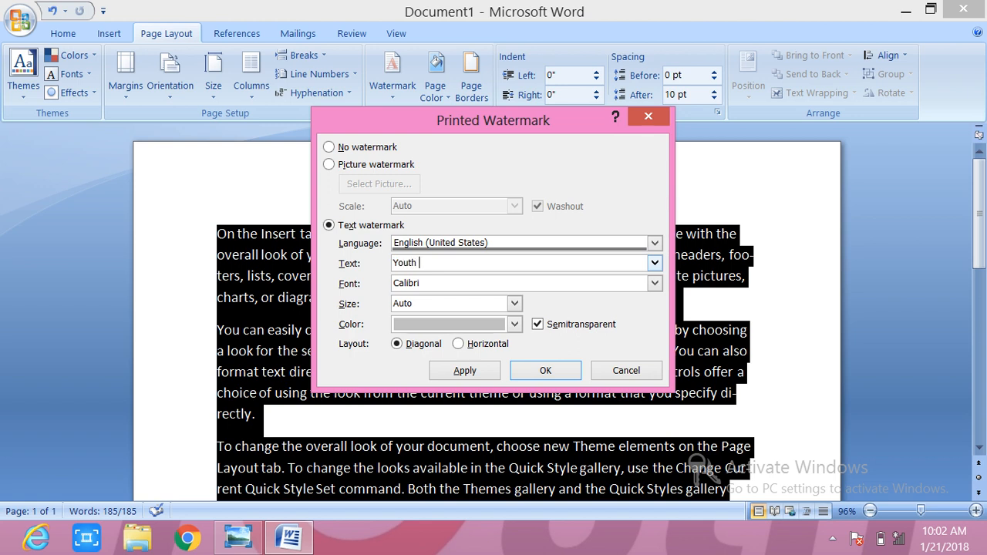
type("1nstitute")
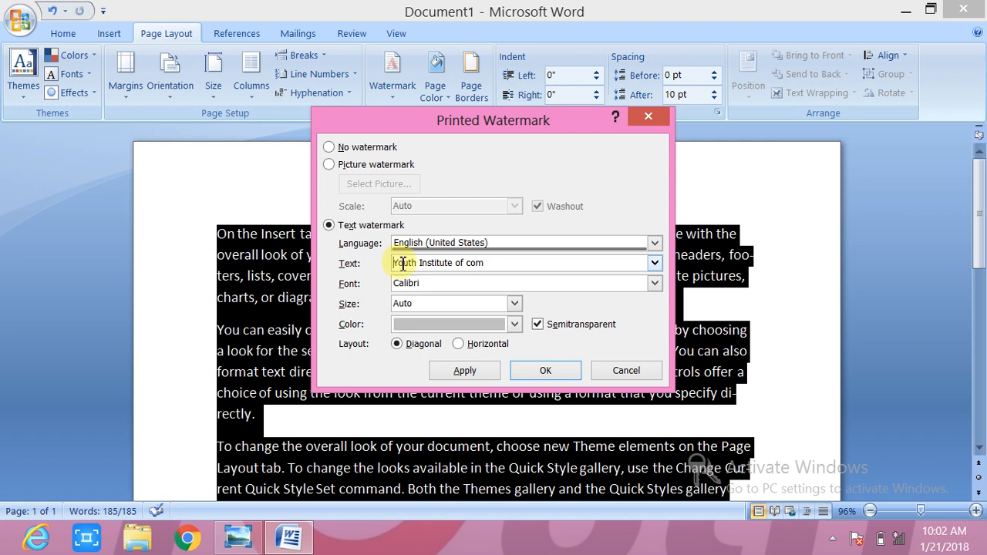
type("of com ")
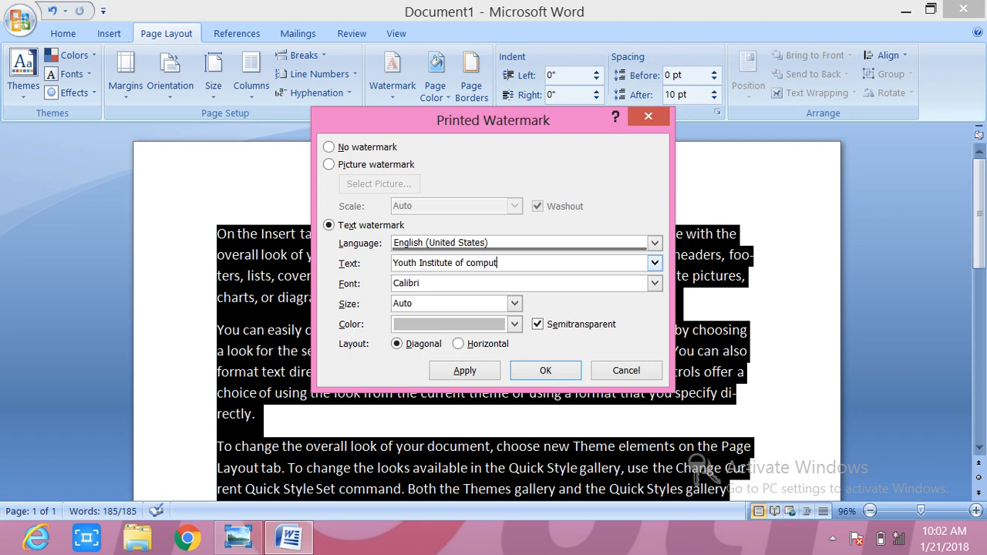
type("uter")
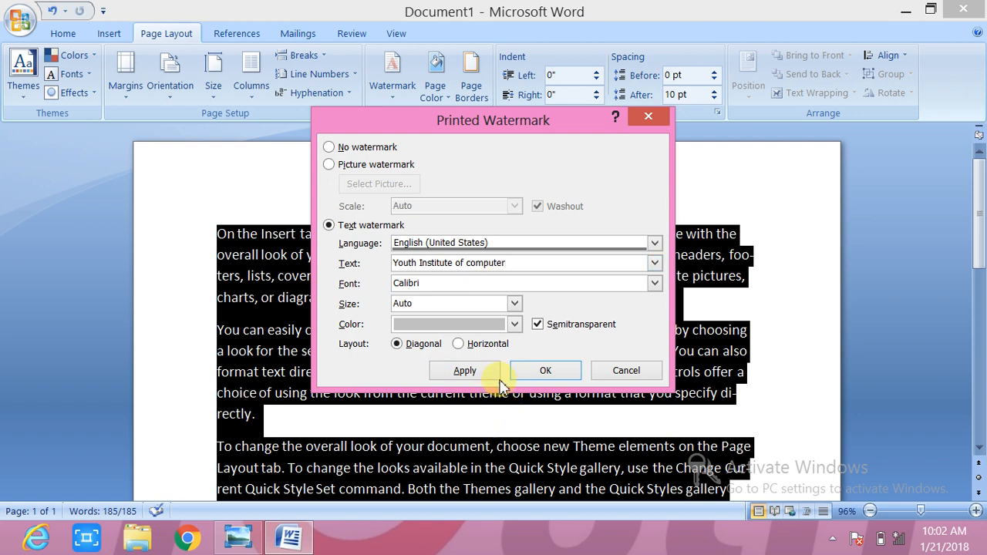
left_click(468, 372)
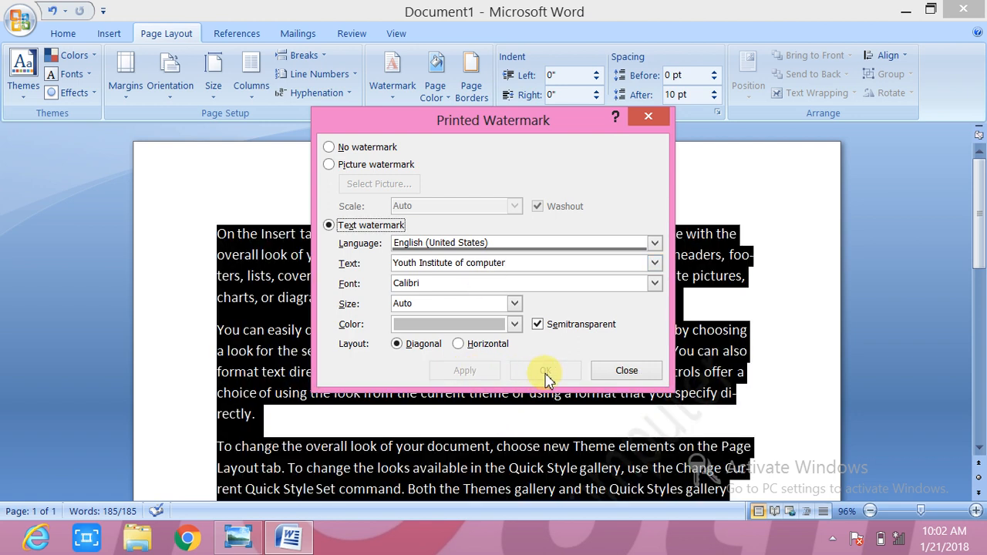
left_click(626, 370)
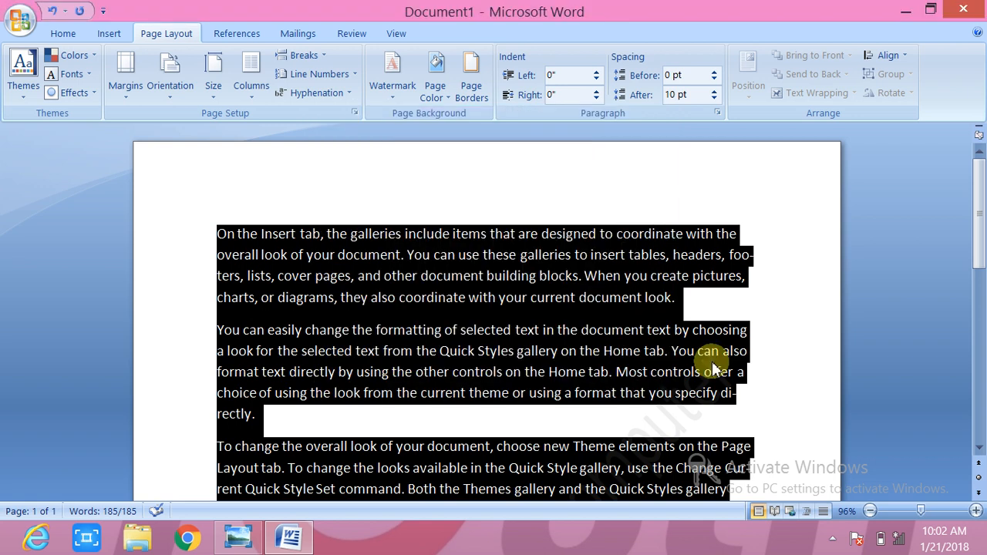
left_click(821, 375)
left_click_drag(979, 219, 972, 321)
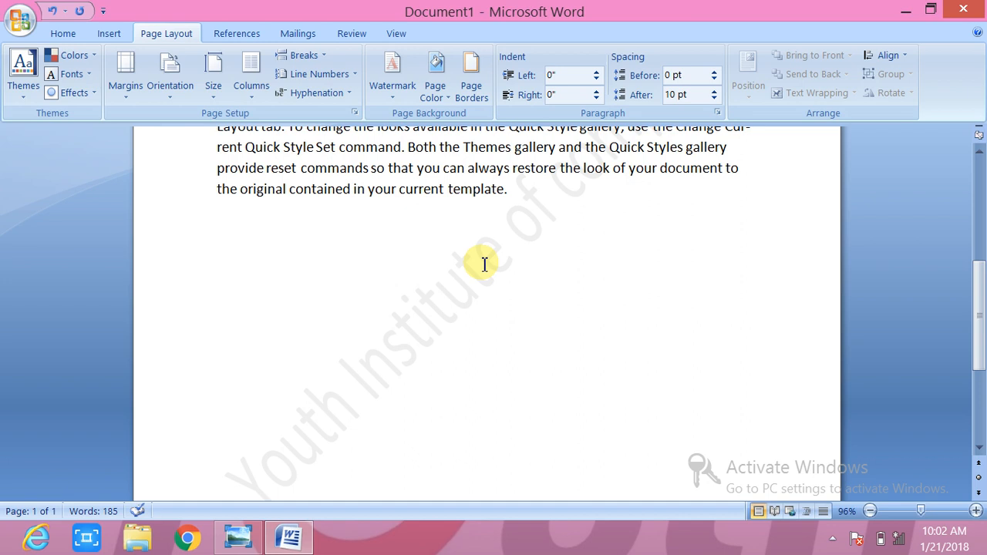
Step: Recolor the text watermark dark purple and change its layout to horizontal, keeping the size on Auto
left_click(397, 102)
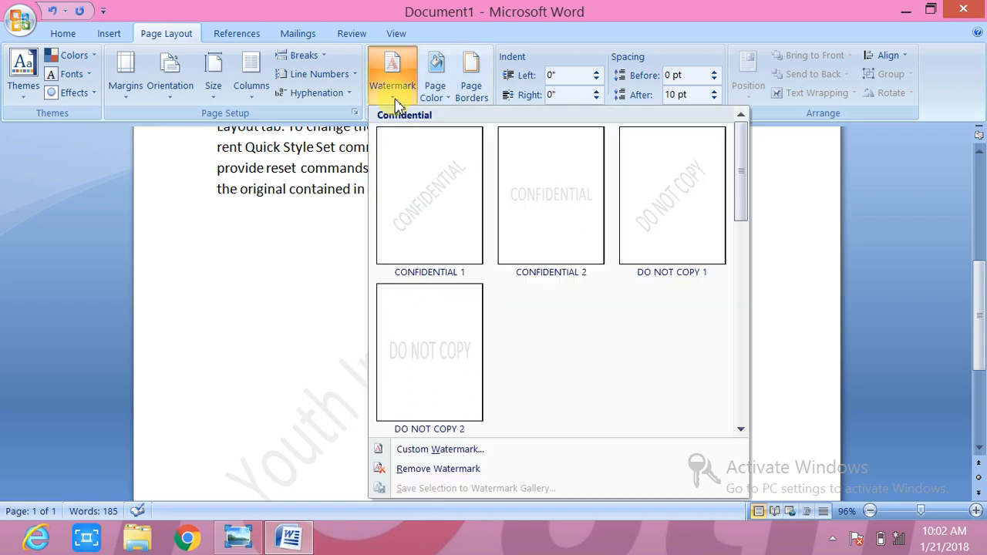
left_click(436, 453)
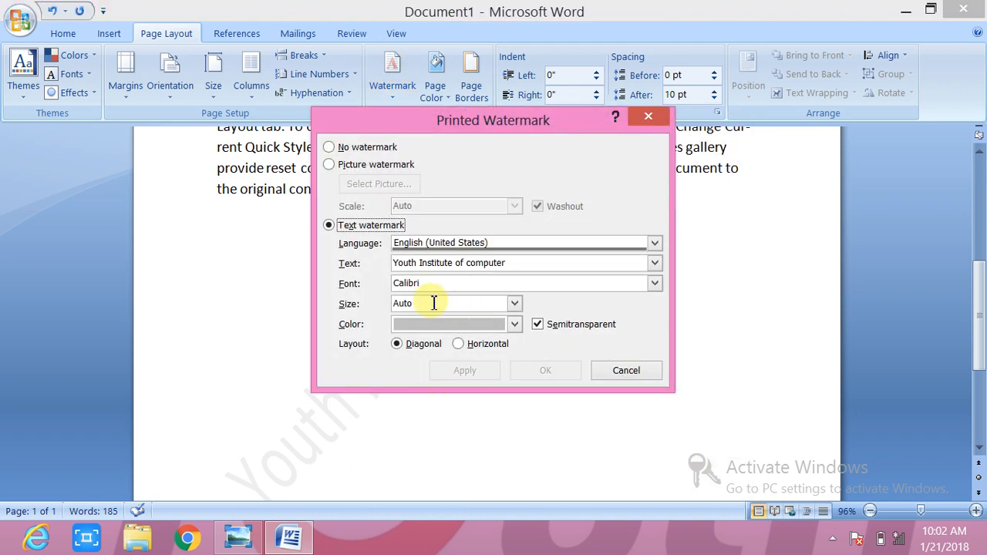
left_click(514, 304)
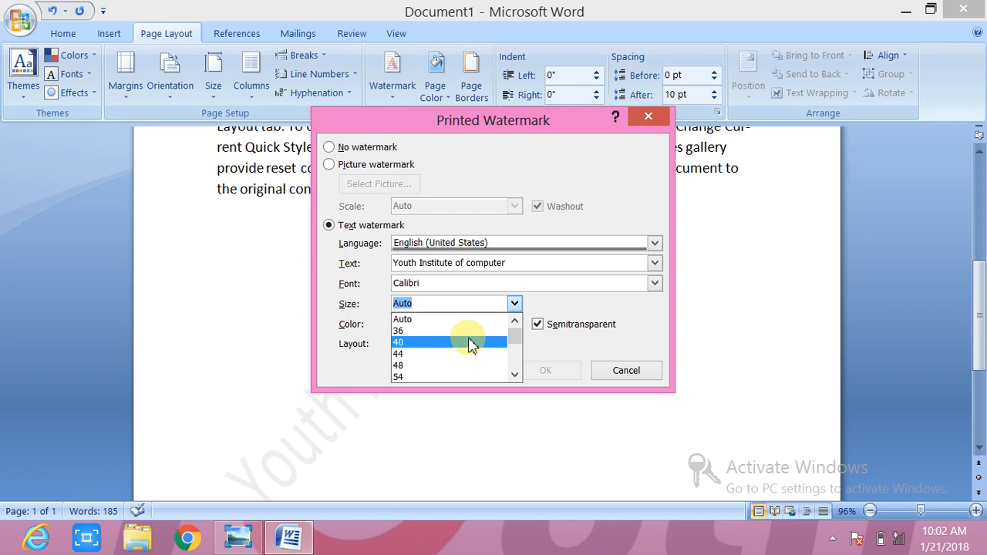
left_click(461, 303)
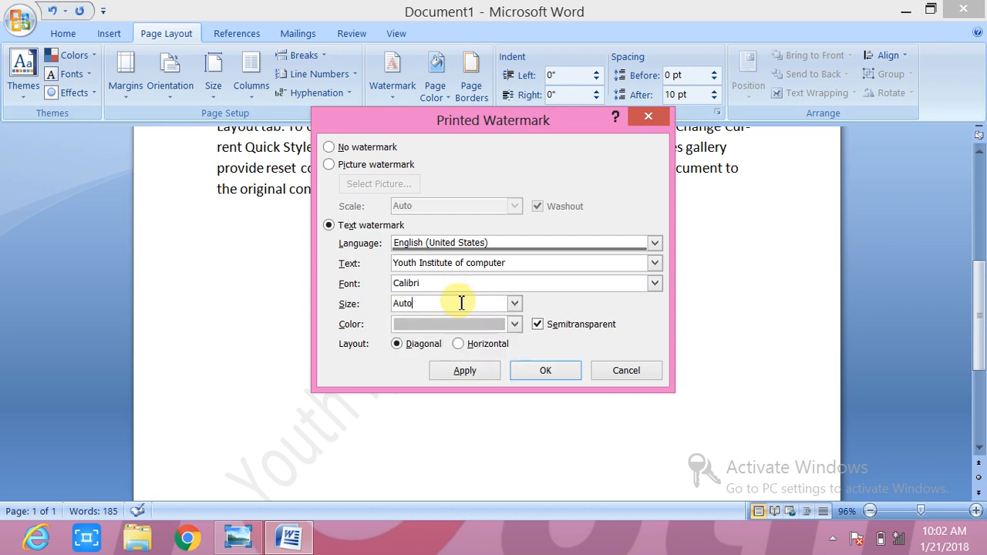
left_click(515, 327)
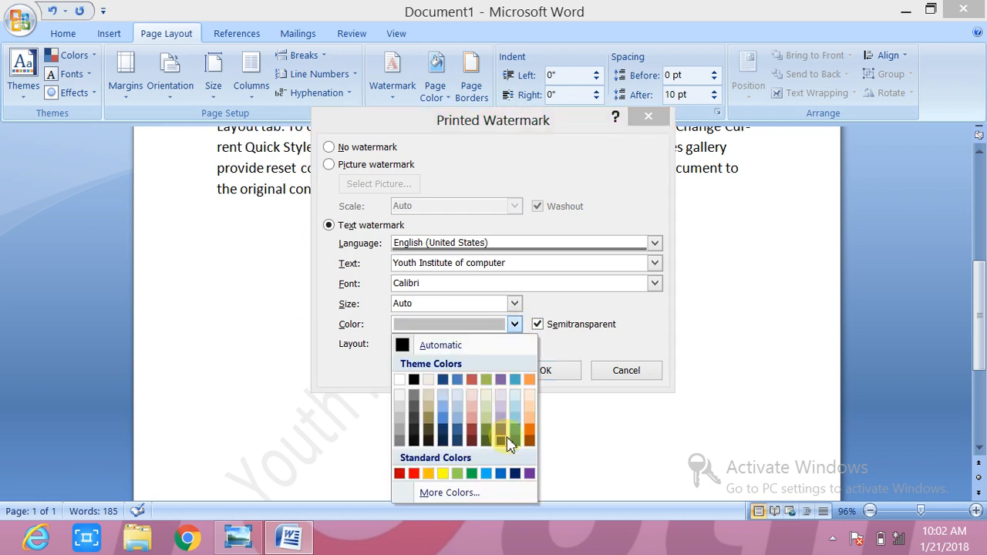
left_click(500, 434)
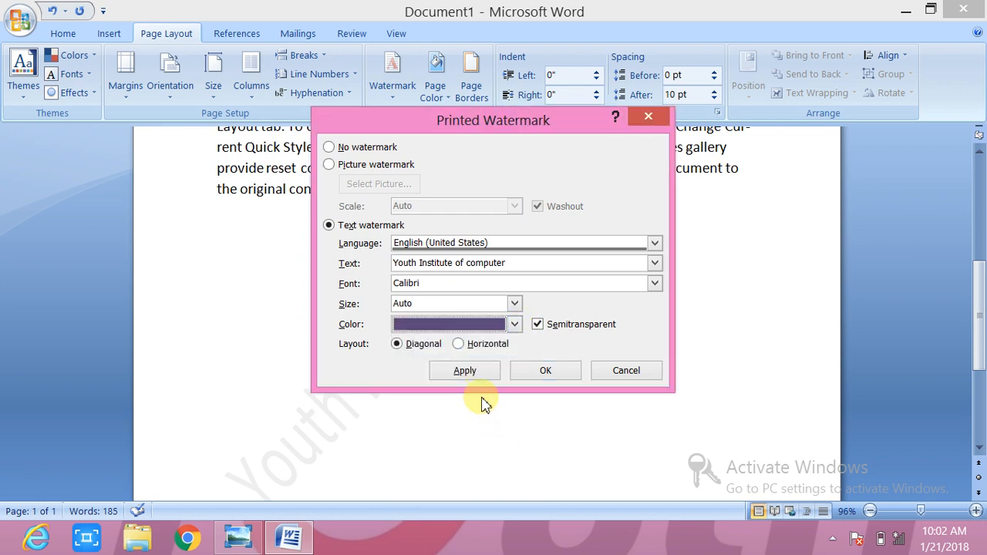
left_click(475, 378)
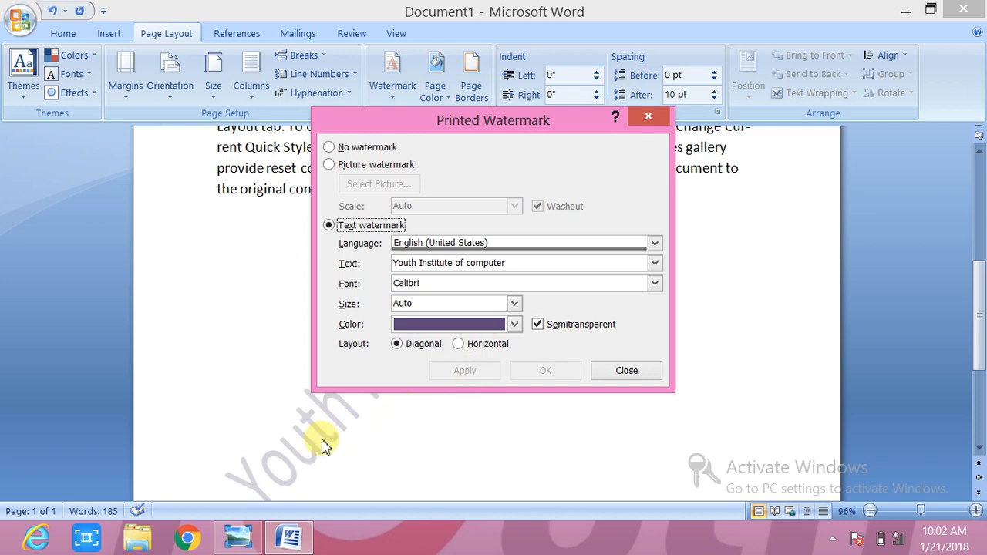
left_click(458, 345)
left_click(460, 373)
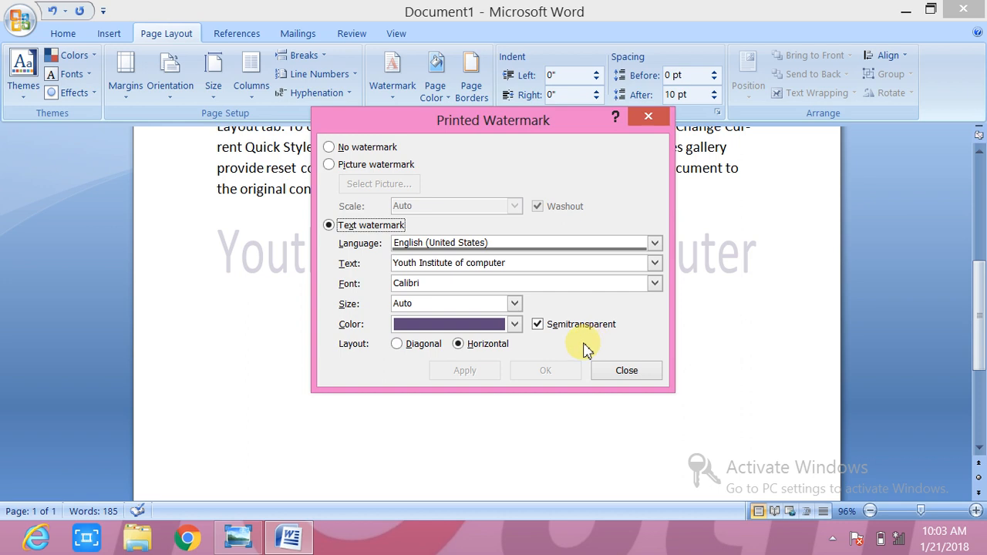
Step: Replace the text watermark with a picture watermark using 11.JPG from the Documents library, with Auto scale and Washout
left_click(329, 167)
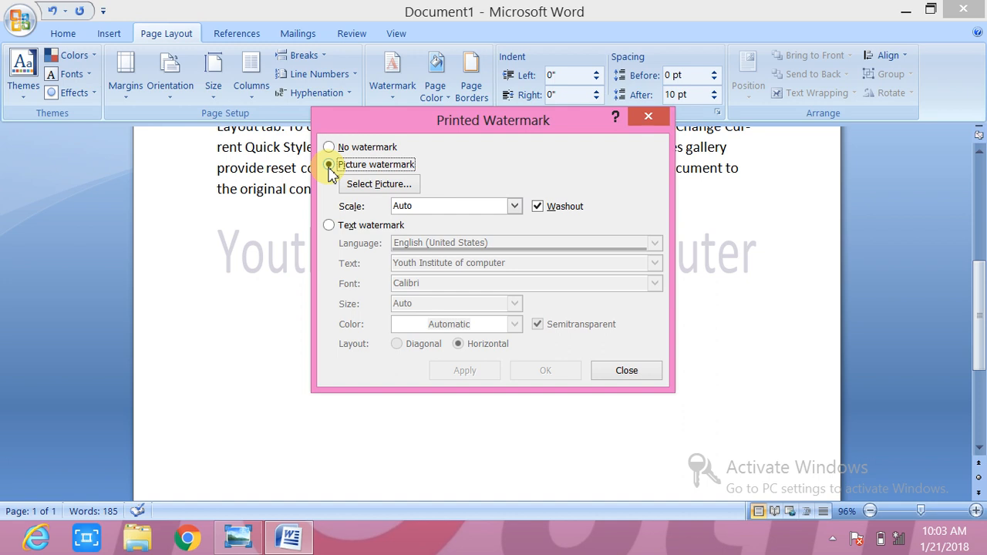
left_click(371, 185)
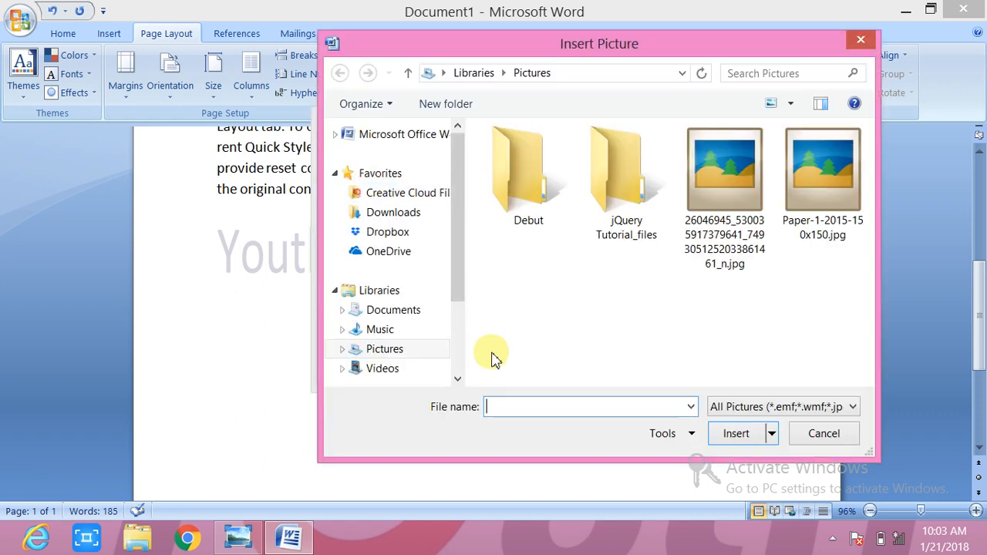
left_click(394, 316)
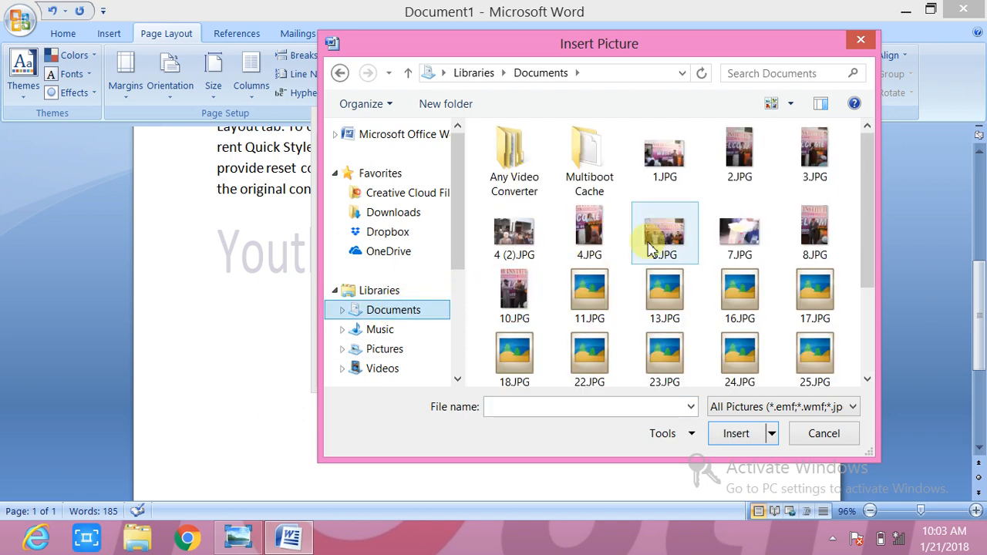
left_click(588, 235)
left_click(591, 295)
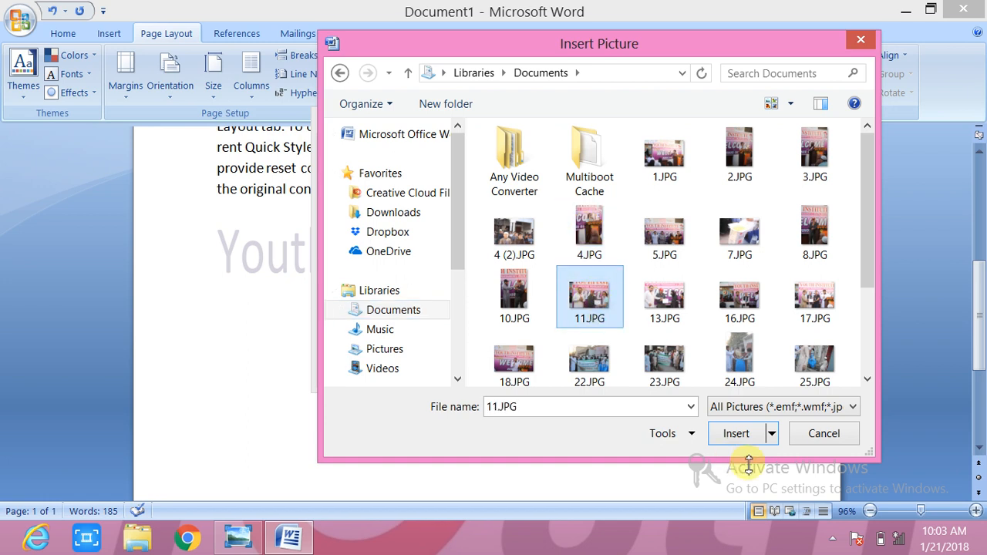
left_click(736, 435)
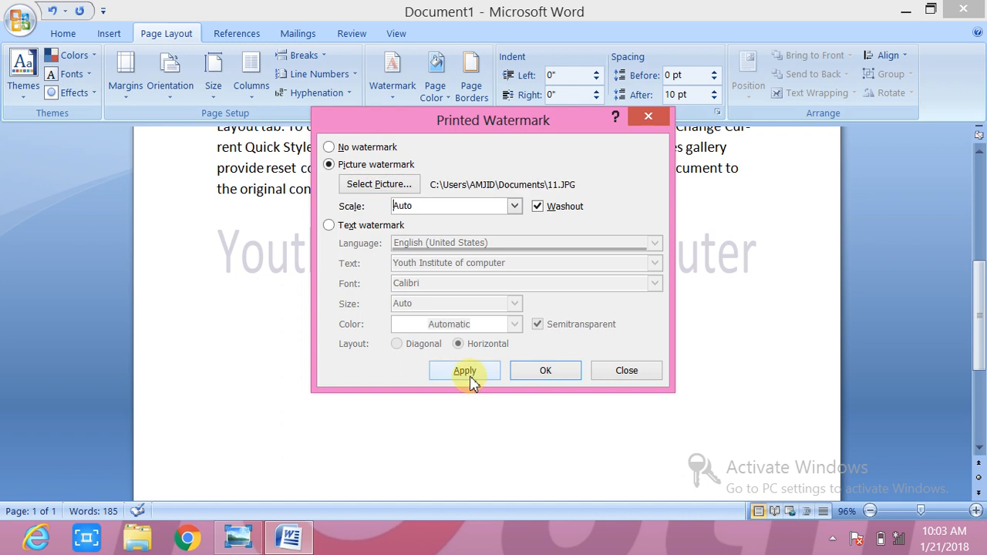
left_click(467, 372)
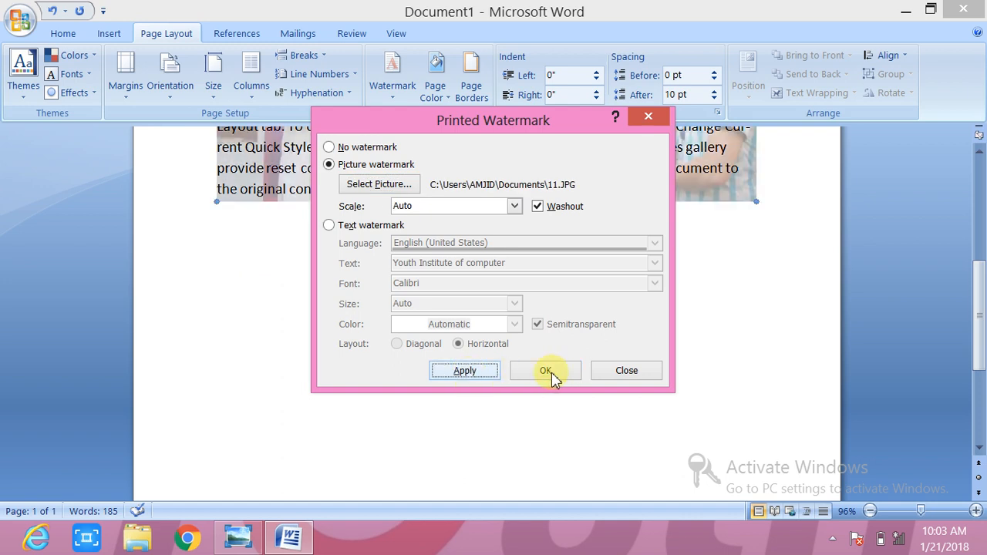
left_click(552, 375)
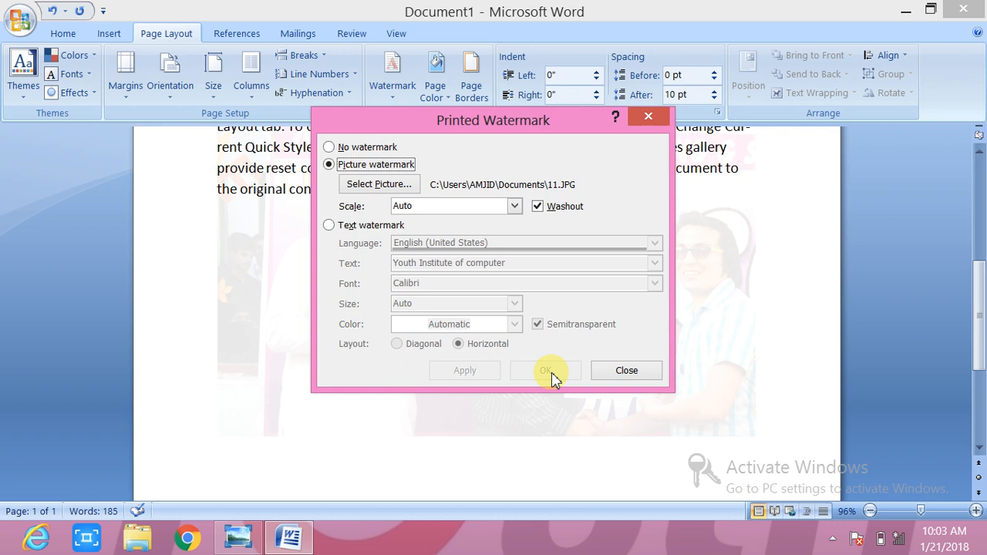
left_click(623, 370)
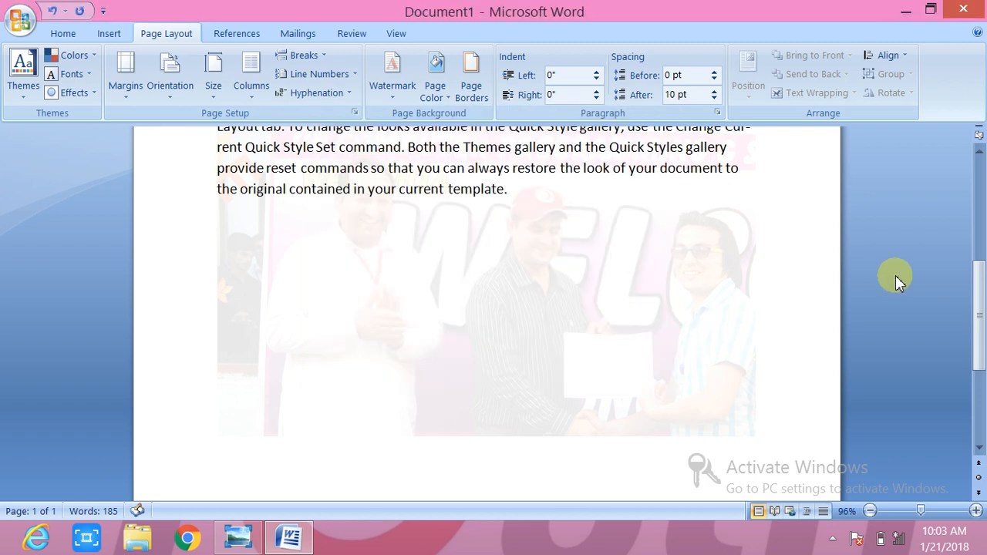
Step: Set the picture watermark's scale to 150% and apply it to the page
mouse_move(979, 281)
left_mouse_down()
mouse_move(981, 221)
mouse_move(979, 333)
mouse_move(981, 299)
left_mouse_up()
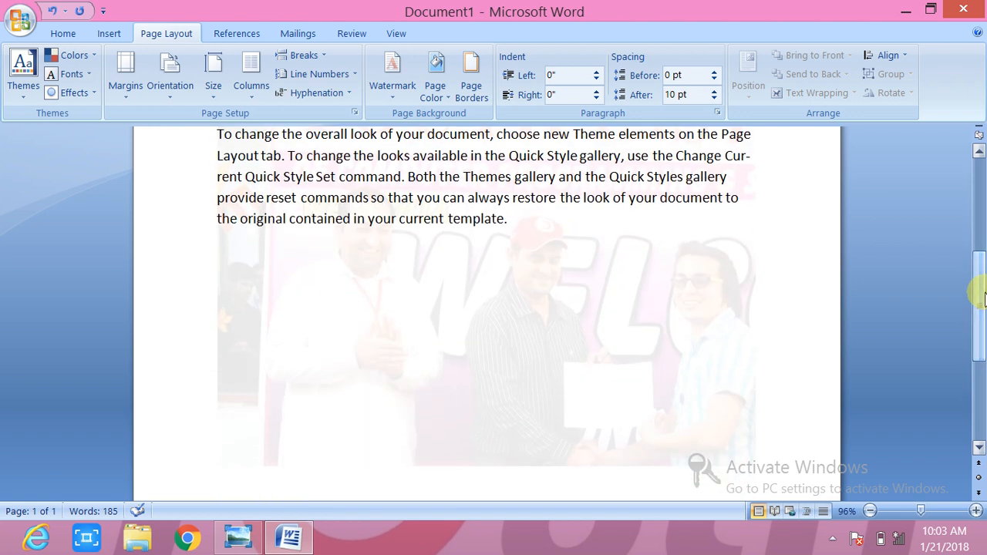
left_click(392, 101)
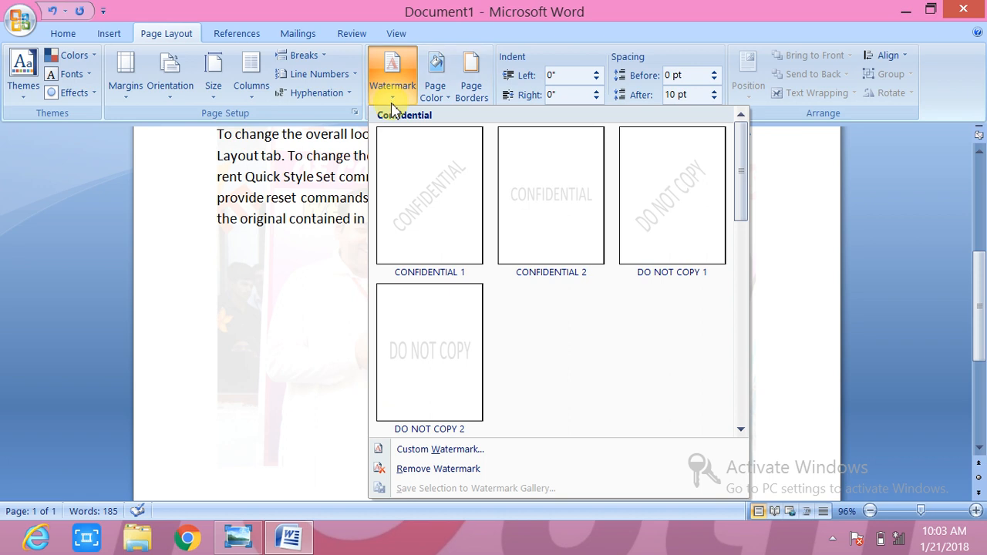
left_click(432, 453)
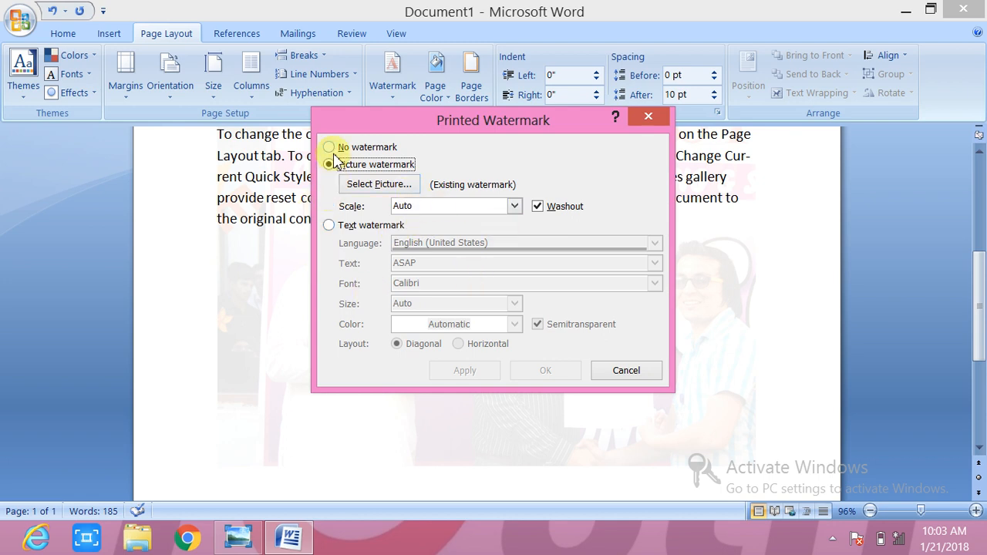
left_click(515, 206)
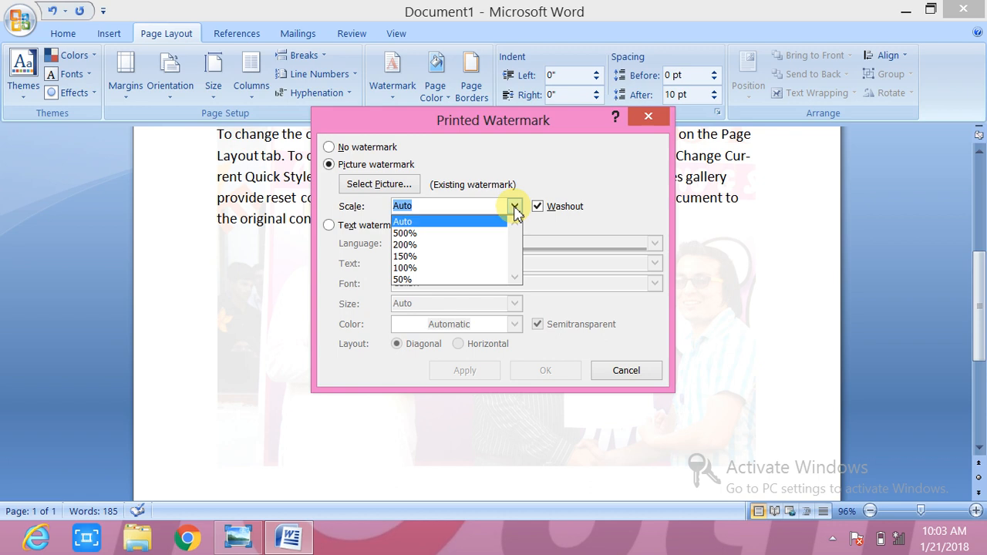
left_click(441, 257)
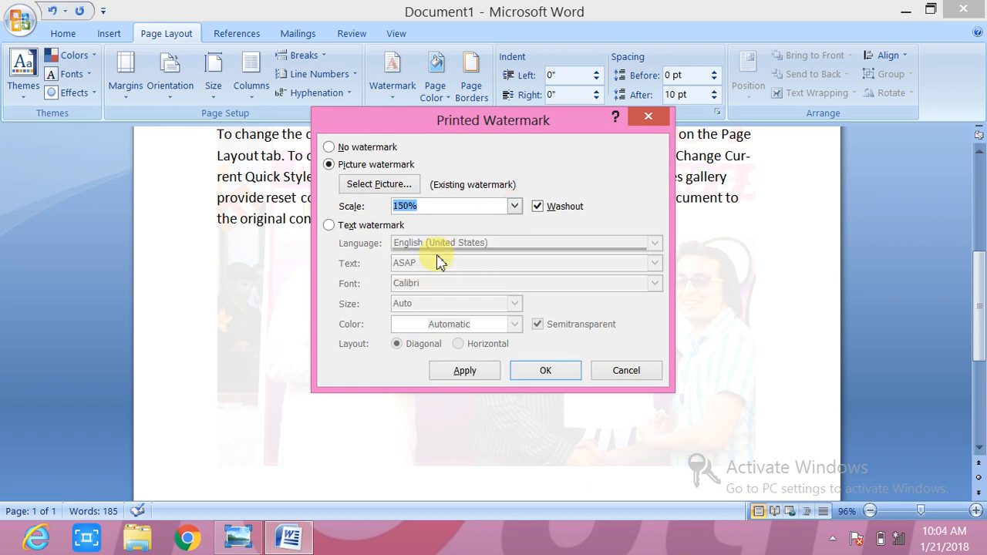
left_click(465, 375)
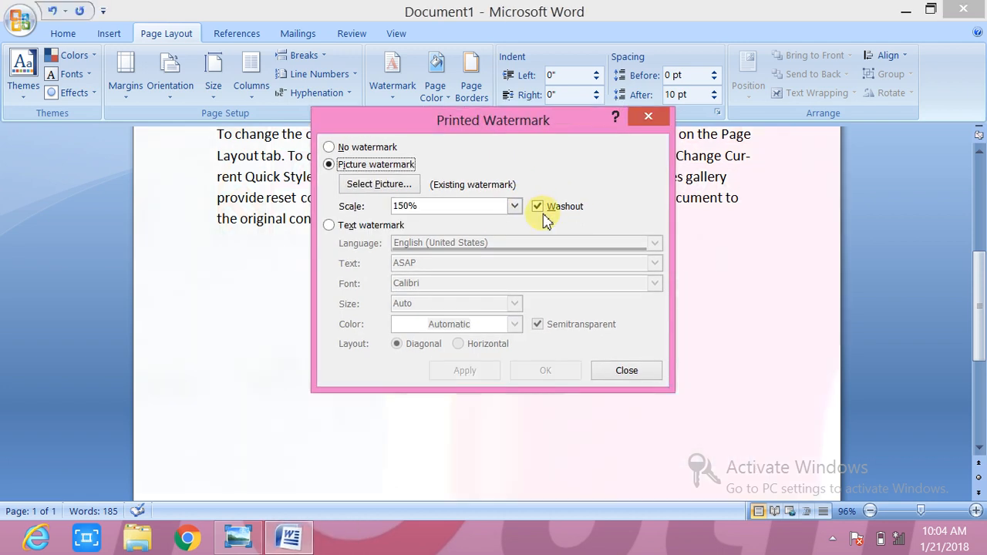
left_click(627, 371)
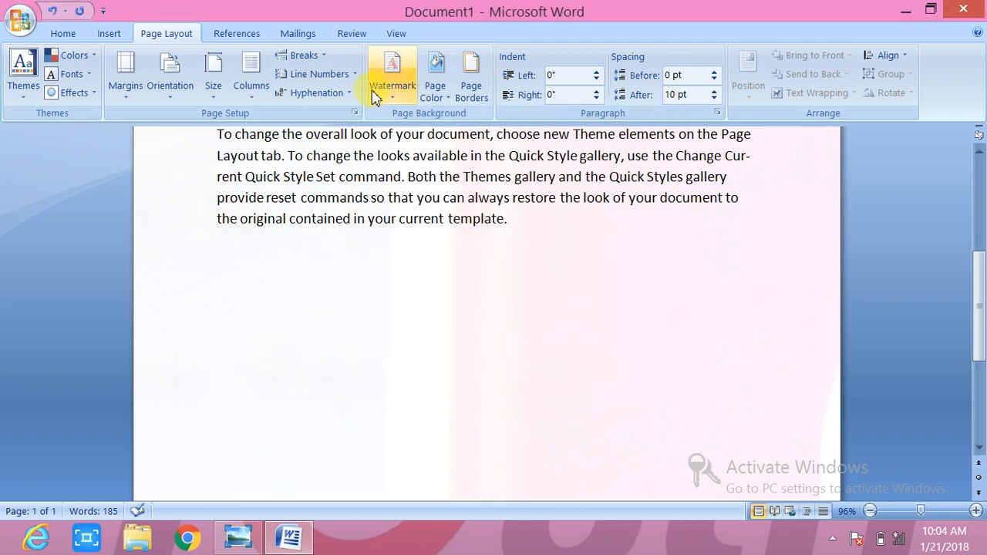
Step: Remove the watermark from the document
left_click(388, 98)
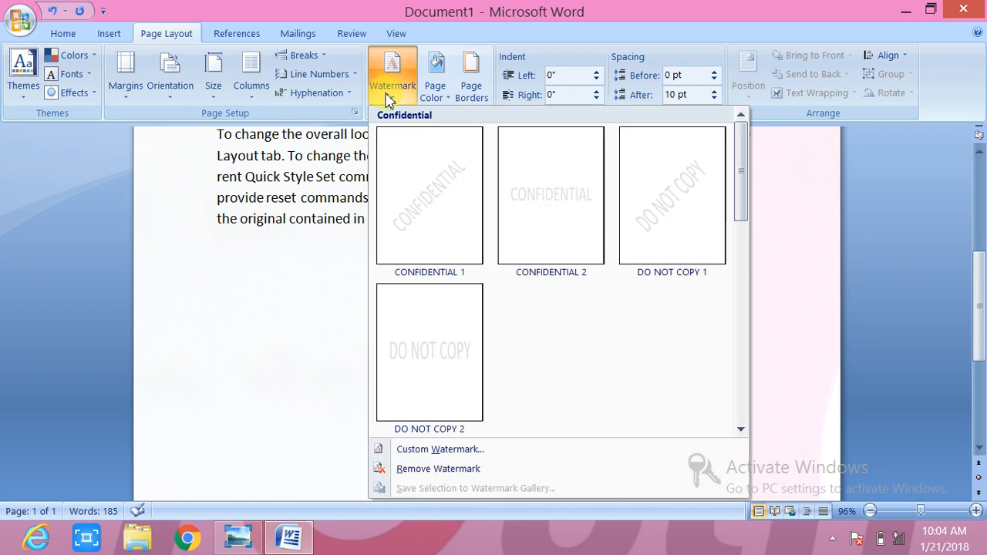
left_click(444, 467)
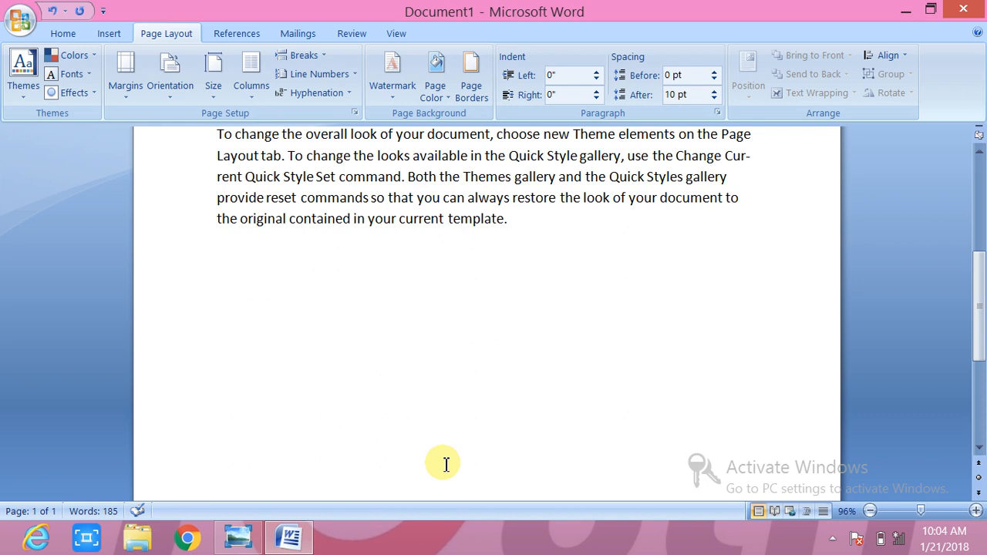
Step: Set the page color to a dark red theme shade and check the page in print preview
left_click(449, 101)
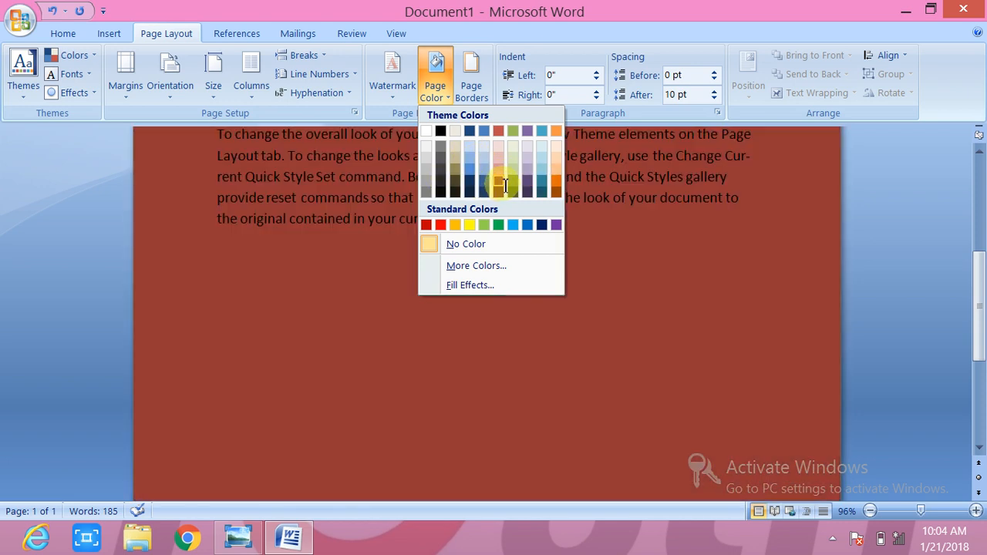
left_click(501, 184)
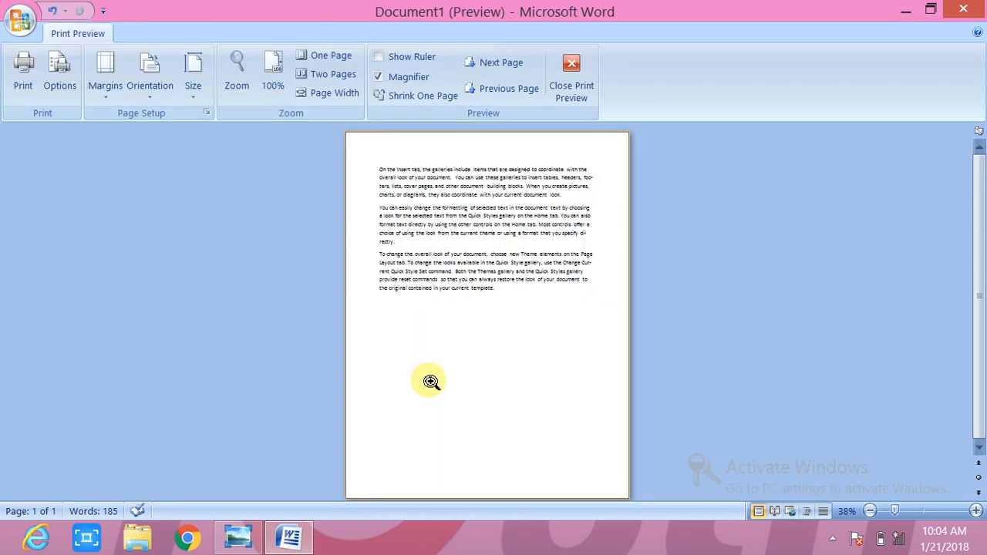
left_click(567, 93)
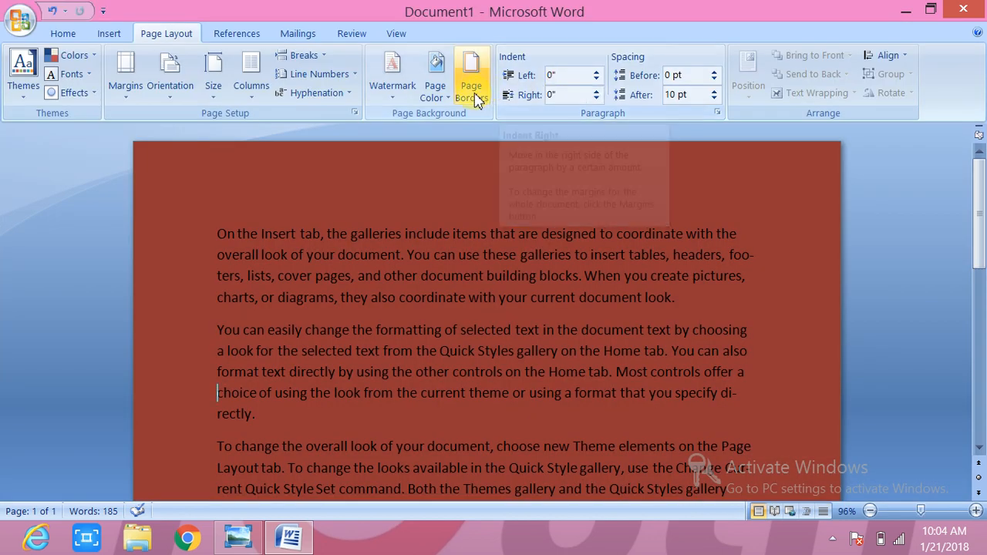
Step: Review the paragraph border choices and the Borders, Page Border and Shading settings without applying any
left_click(64, 35)
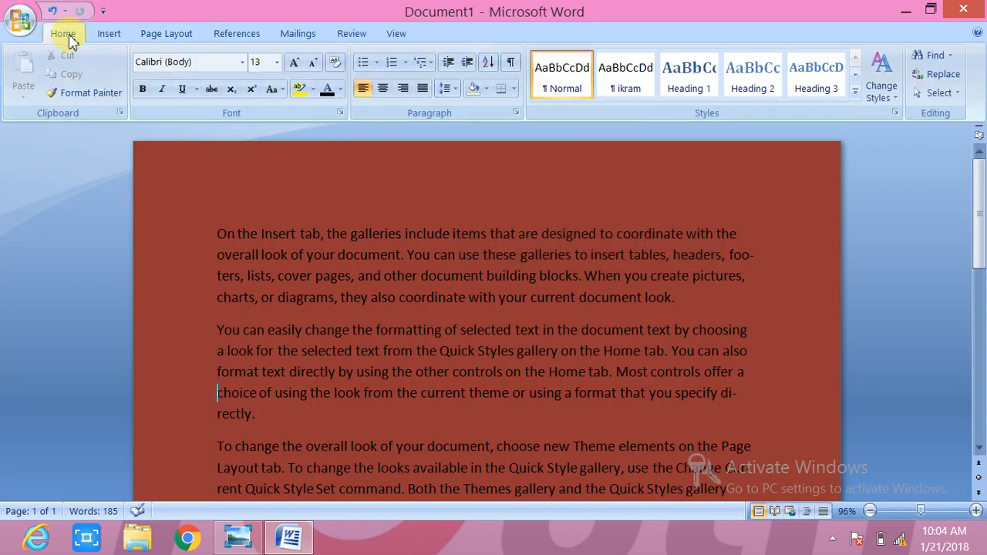
left_click(514, 89)
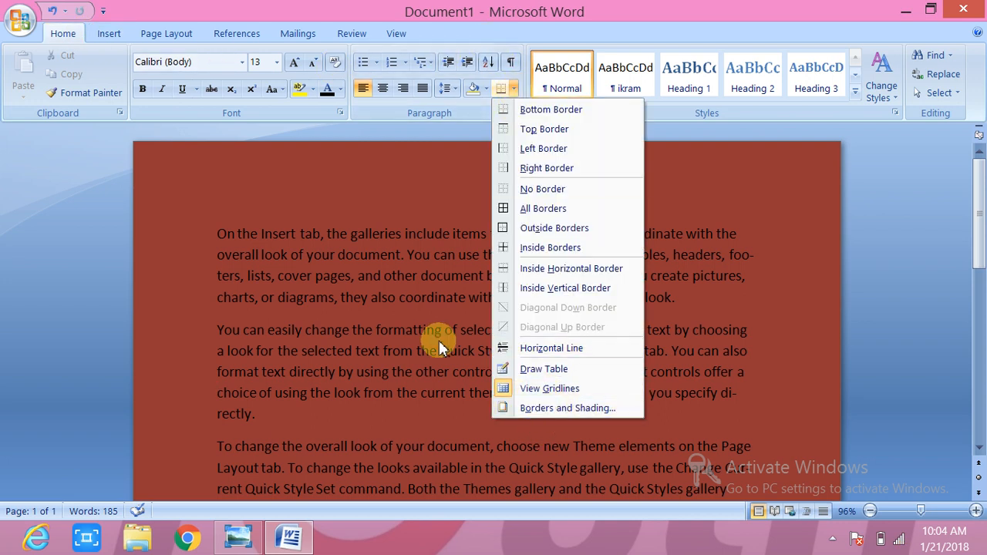
left_click(385, 213)
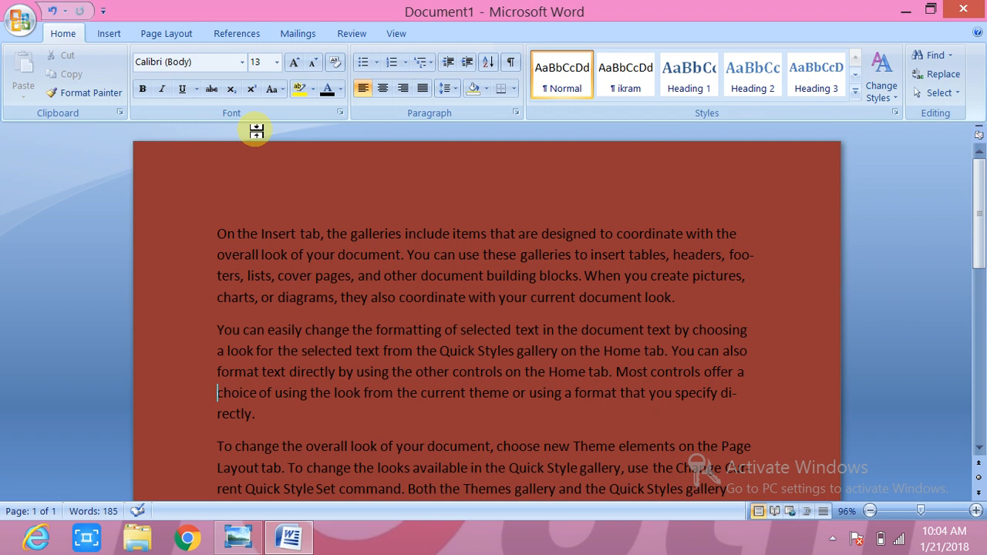
left_click(169, 36)
left_click(472, 87)
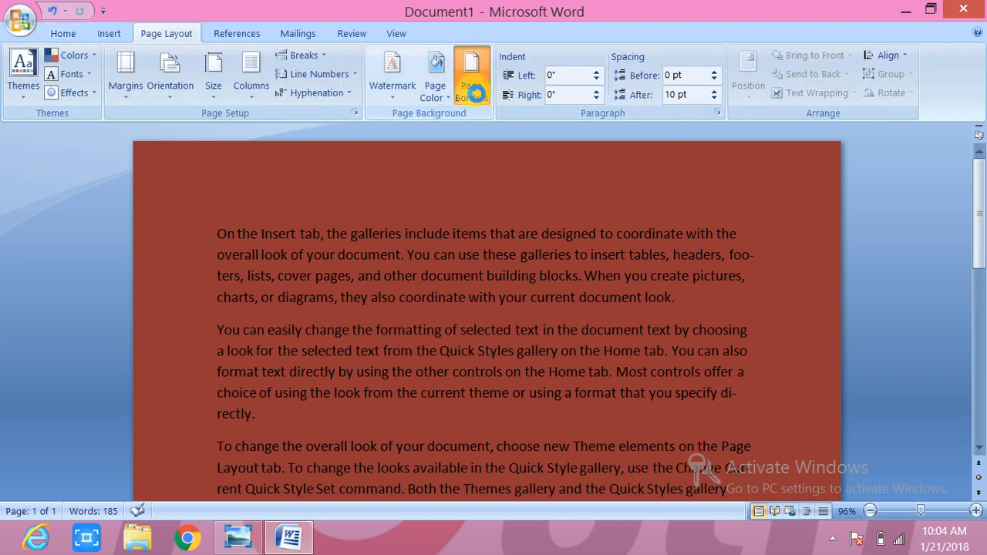
left_click(274, 109)
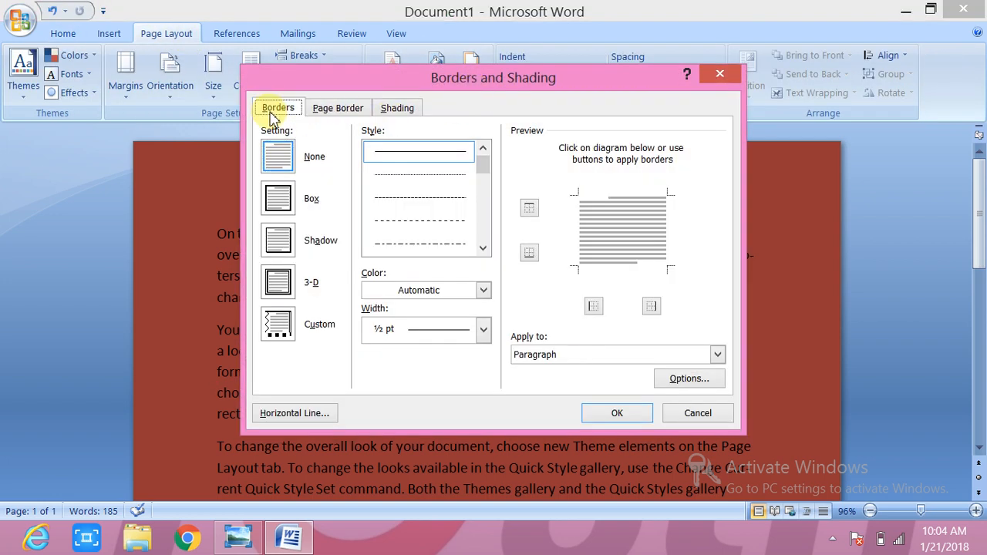
left_click(332, 111)
left_click(404, 112)
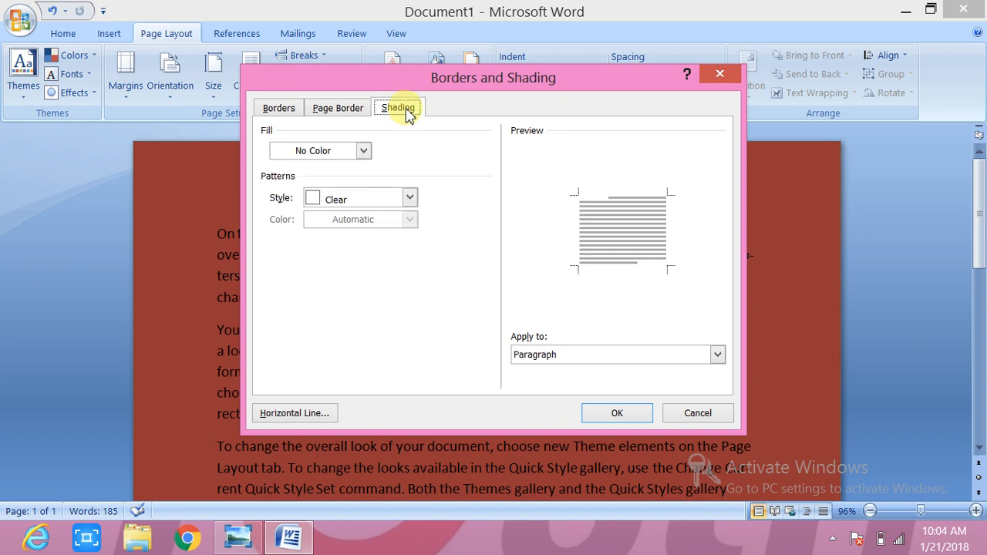
left_click(281, 111)
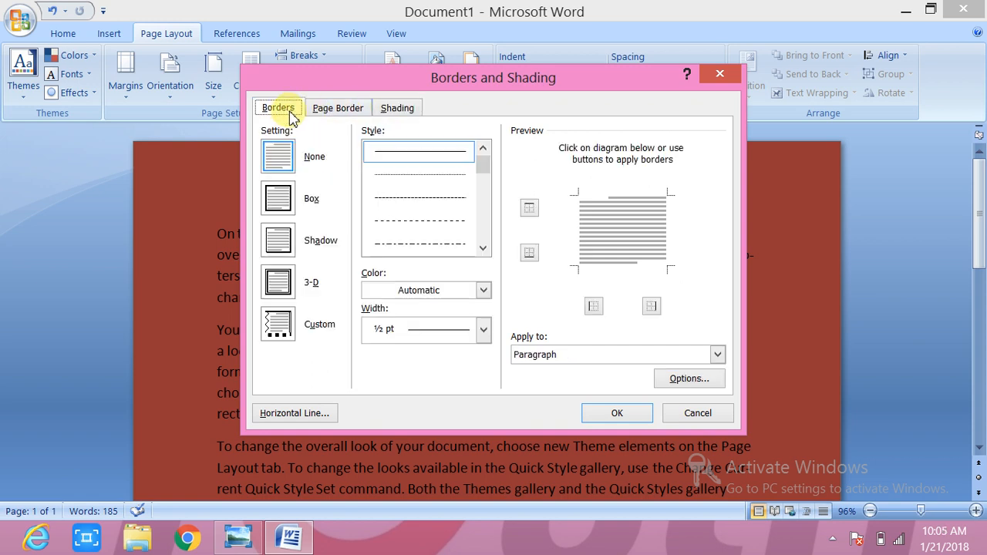
left_click(698, 414)
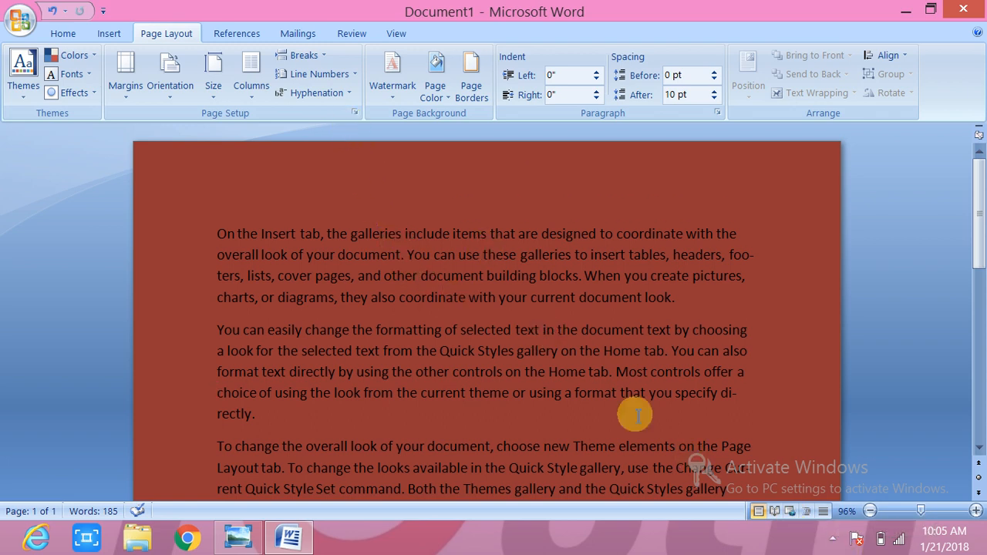
left_click(834, 540)
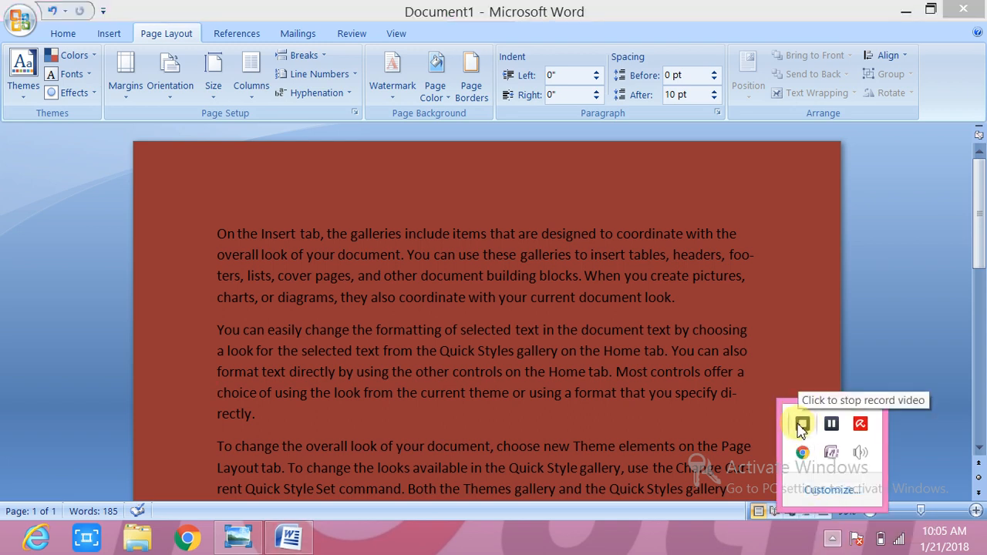